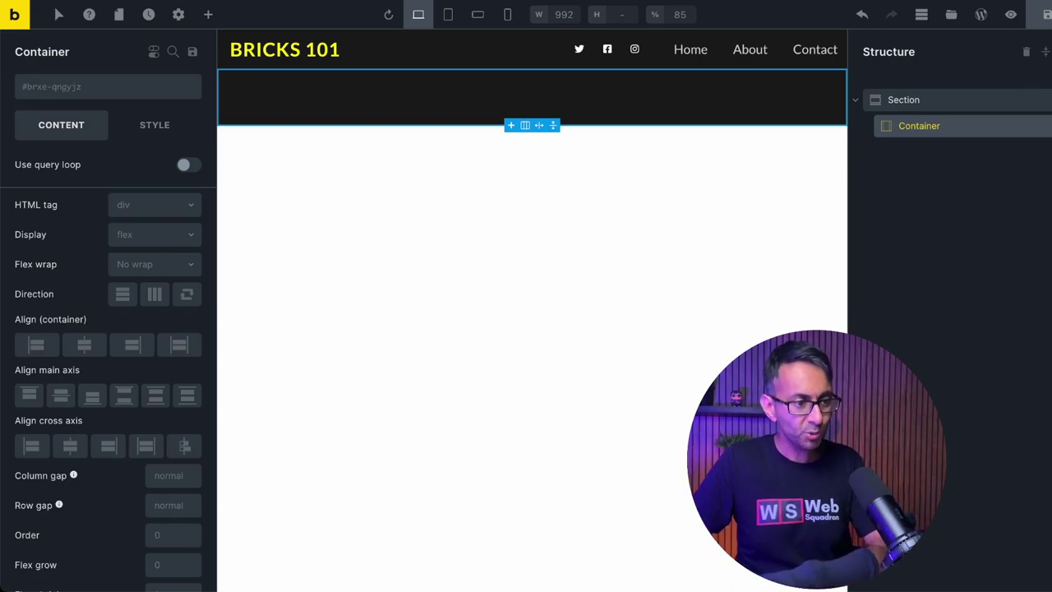
# Step: Add a Block inside the container, centered on its cross axis, holding a white heading that reads "1"
pyautogui.hotkey('ctrl', 'z')
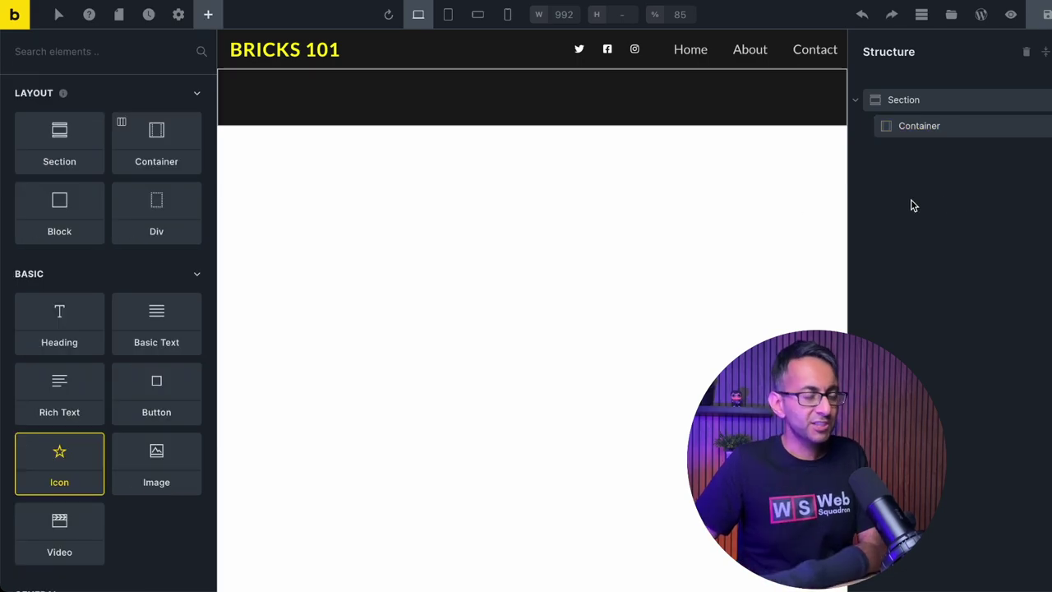
pyautogui.moveTo(69, 206); pyautogui.dragTo(933, 134)
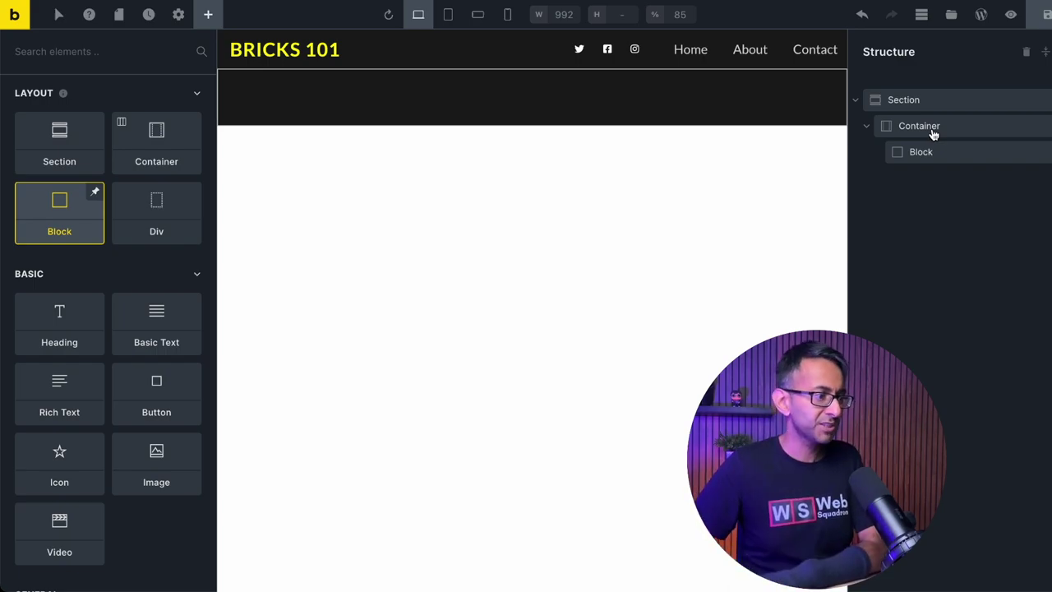
pyautogui.moveTo(63, 316); pyautogui.dragTo(959, 156)
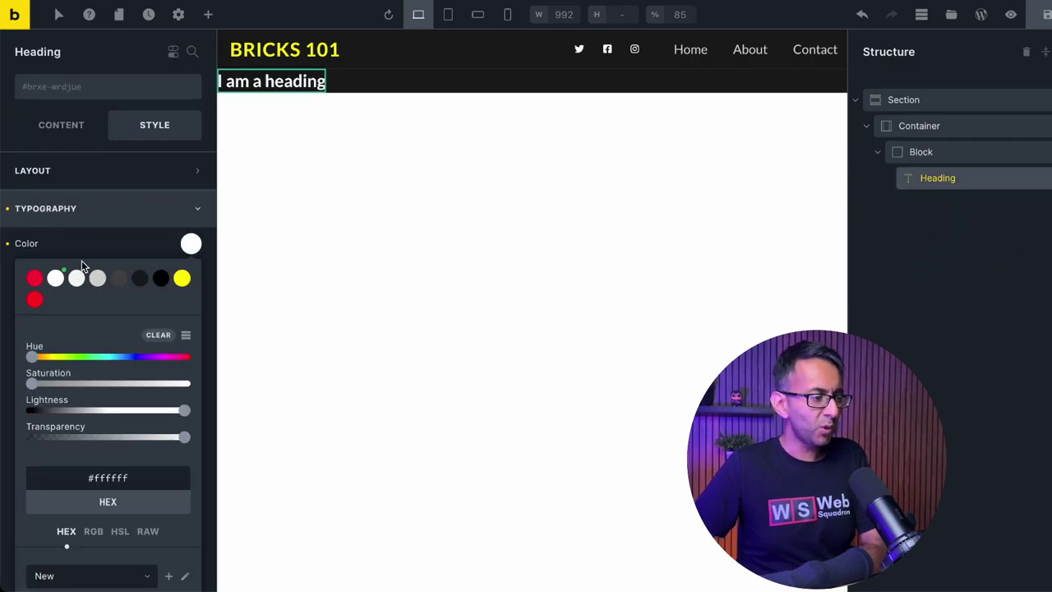
pyautogui.click(95, 246)
pyautogui.hotkey('ctrl', 'z')
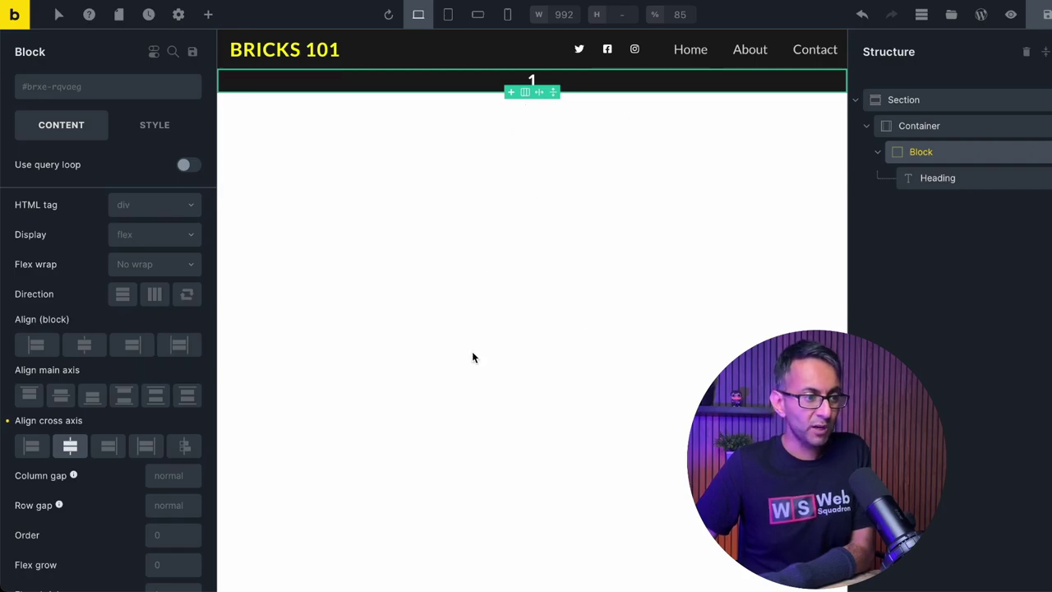
# Step: Set the block's padding to 20 on all four sides
pyautogui.click(154, 125)
pyautogui.click(193, 331)
pyautogui.write('20')
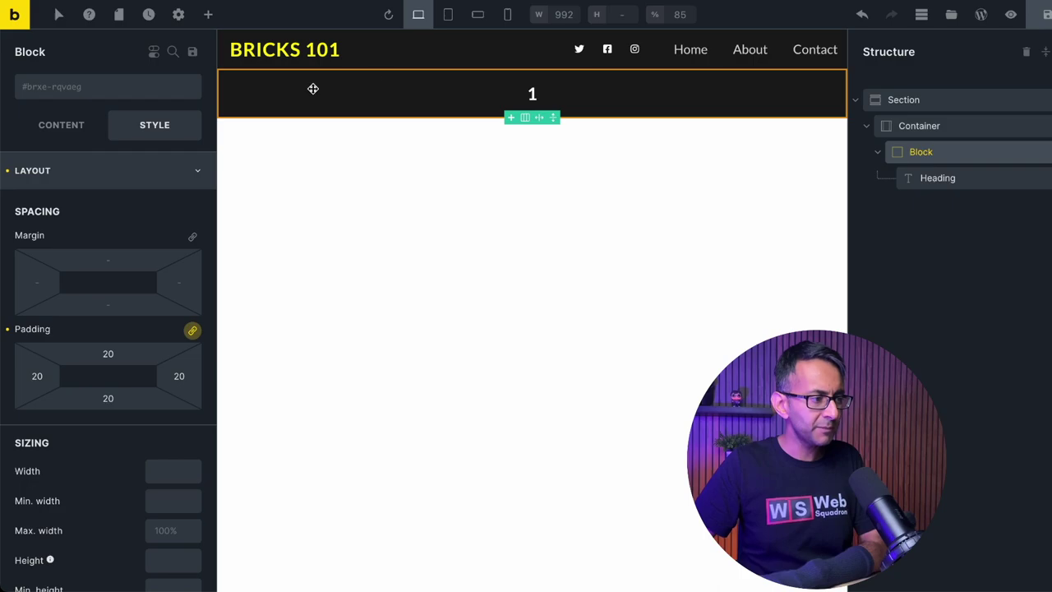
# Step: Create the class block-grid on the block and return to the block's own ID-level settings
pyautogui.click(89, 91)
pyautogui.write('block-grid')
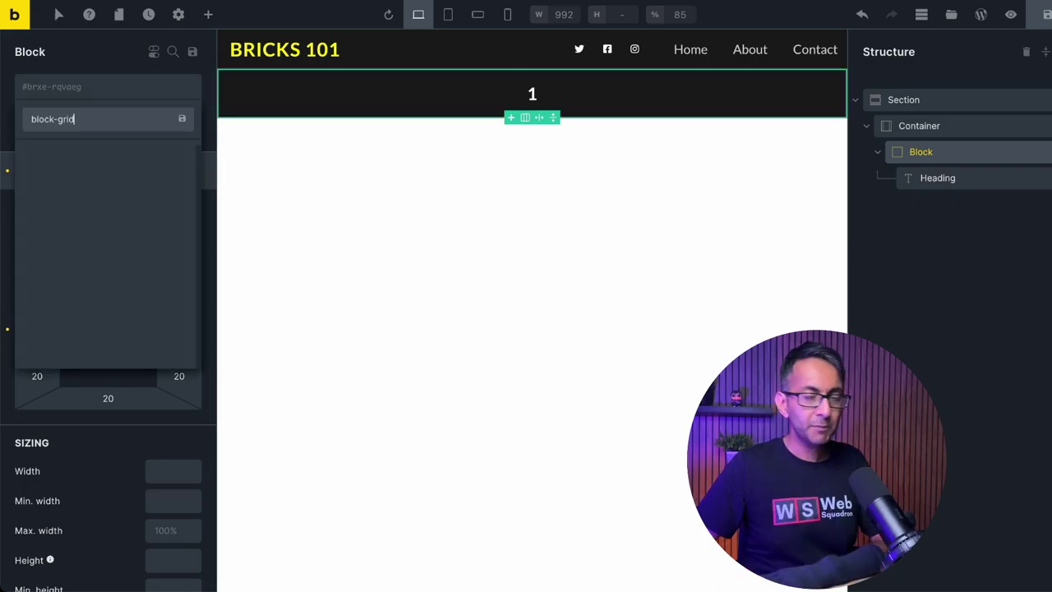
pyautogui.click(182, 121)
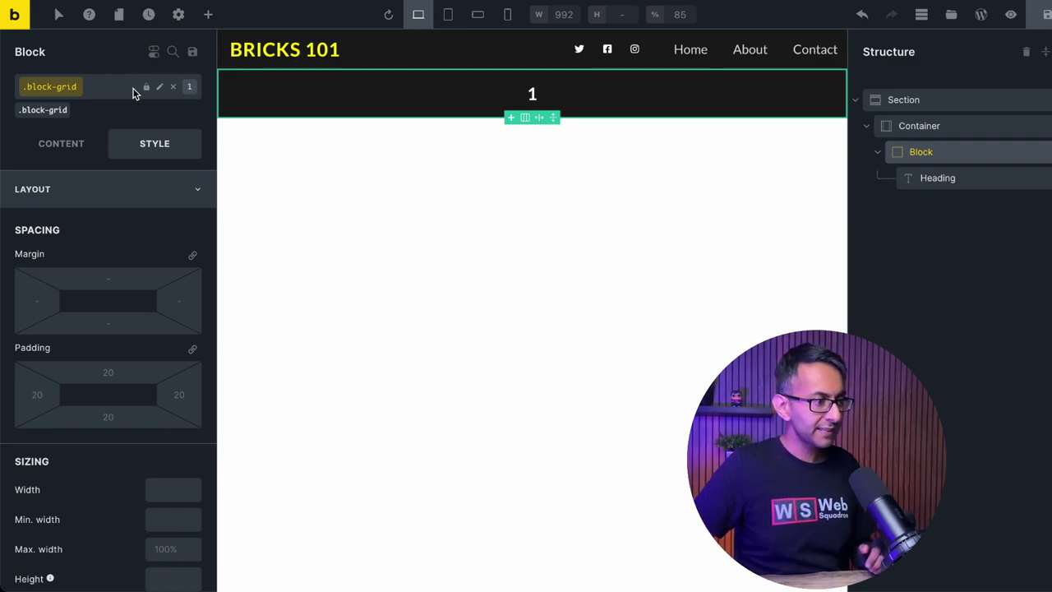
pyautogui.click(173, 86)
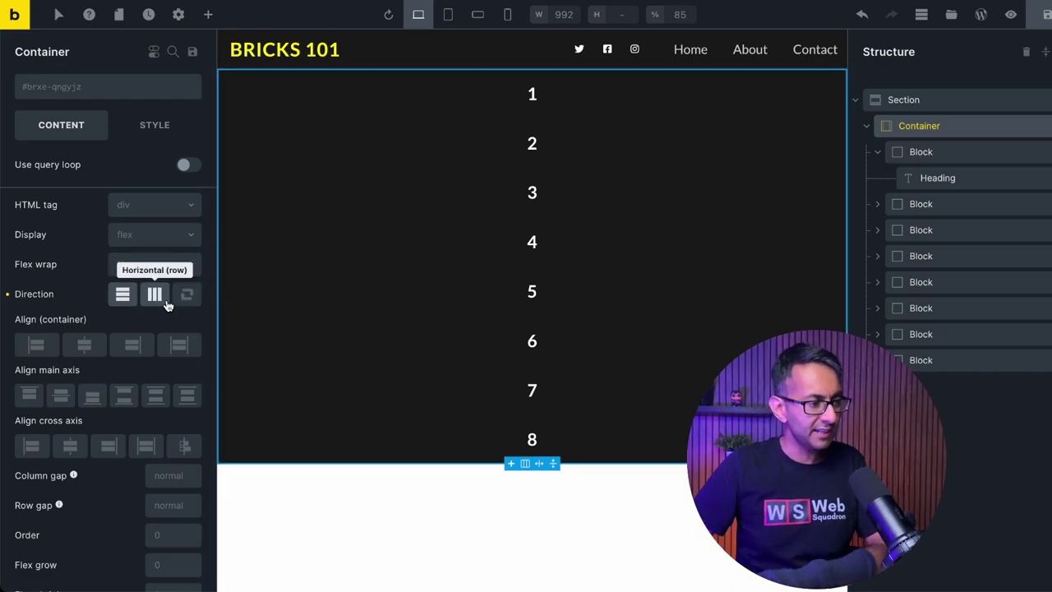
# Step: Set the container's direction to horizontal (row) on both the desktop and mobile portrait breakpoints
pyautogui.click(165, 300)
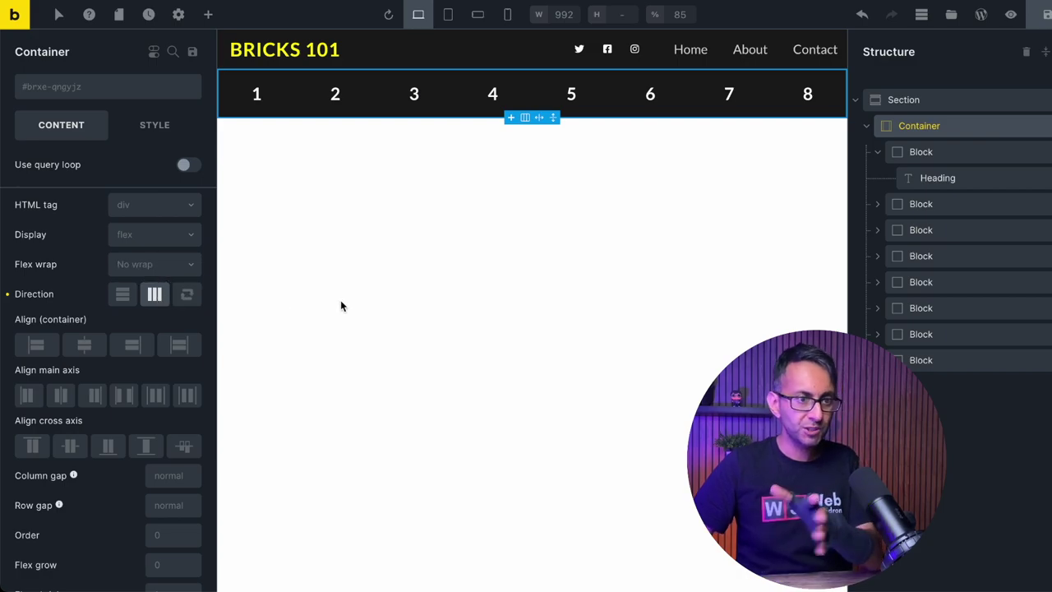
pyautogui.click(507, 14)
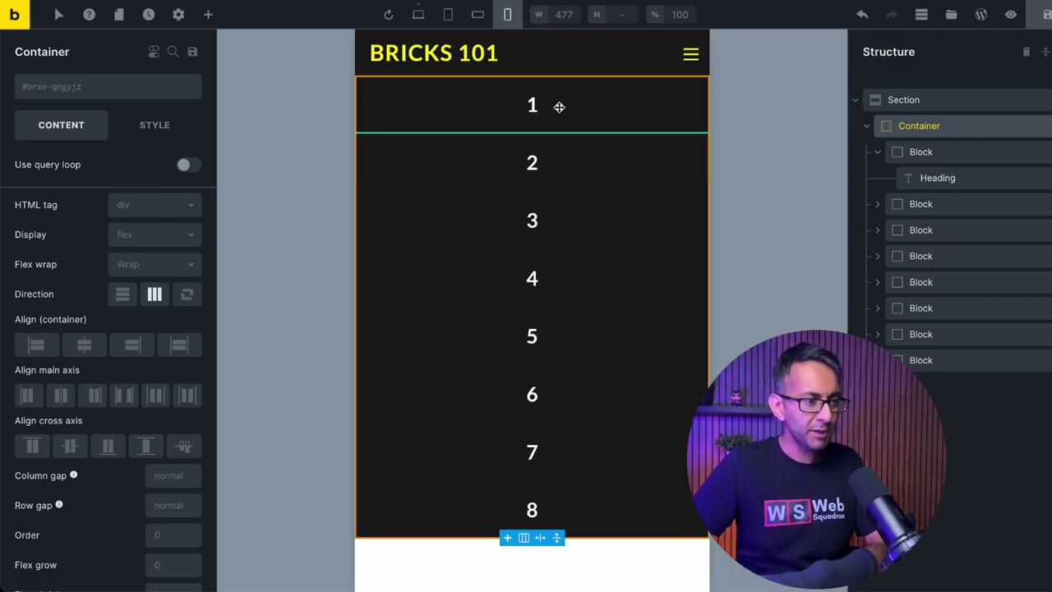
pyautogui.click(155, 296)
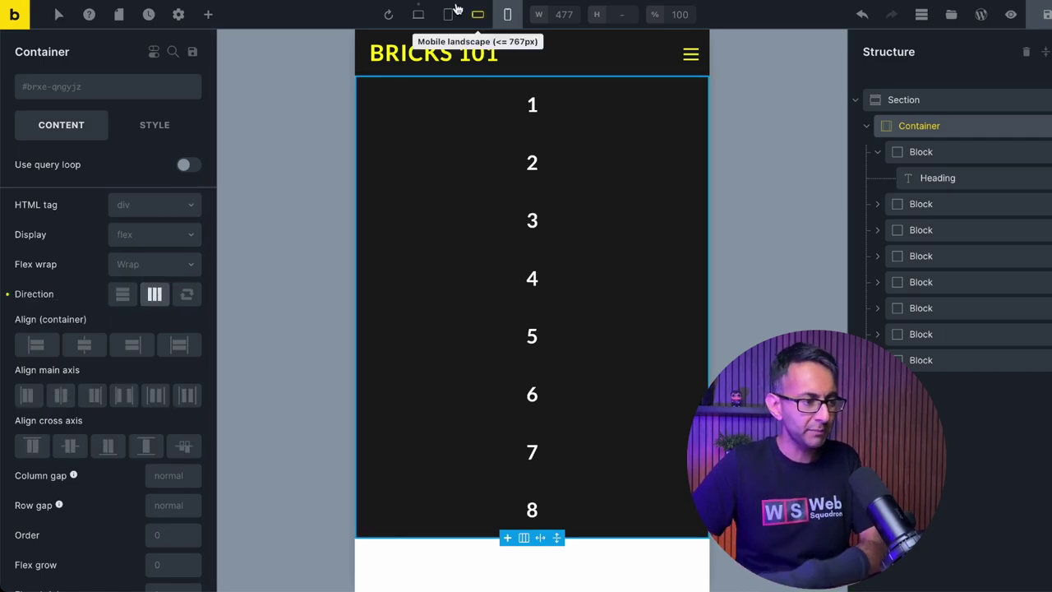
pyautogui.click(414, 16)
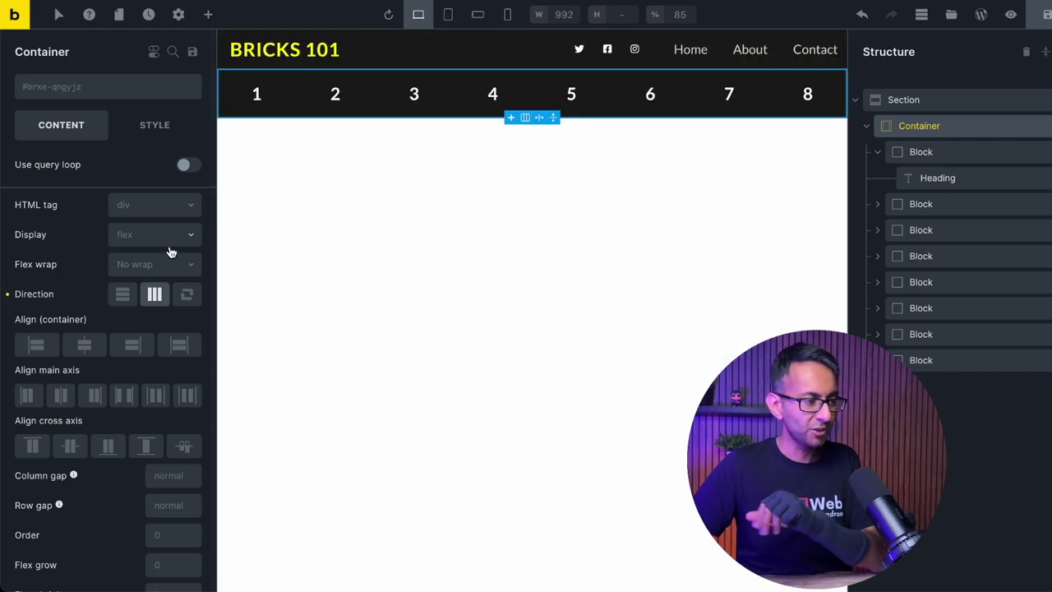
# Step: Set the container's flex wrap to Wrap on desktop and check the layout in mobile portrait
pyautogui.click(190, 268)
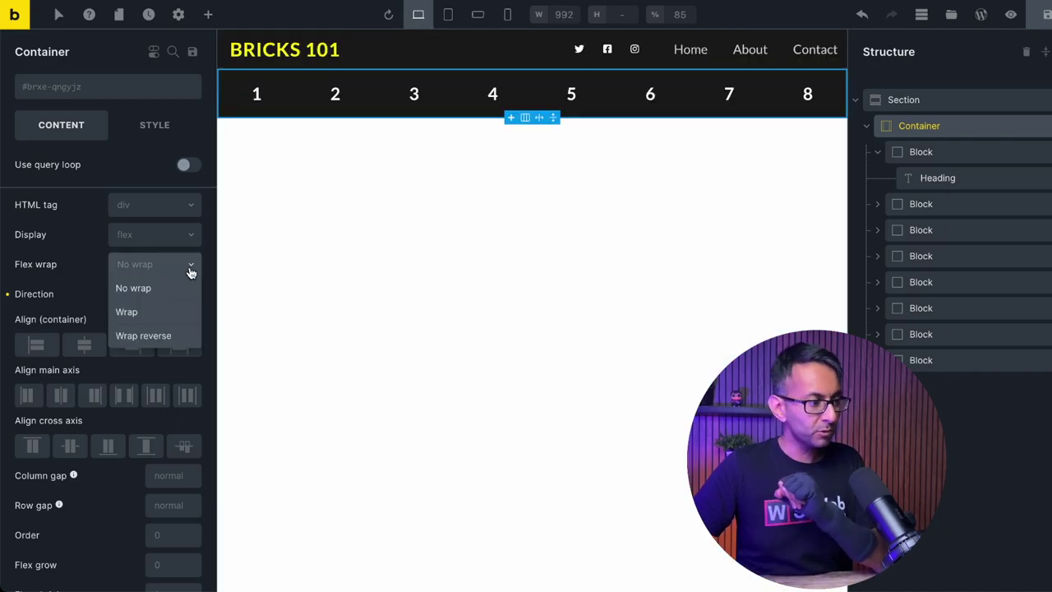
pyautogui.click(162, 320)
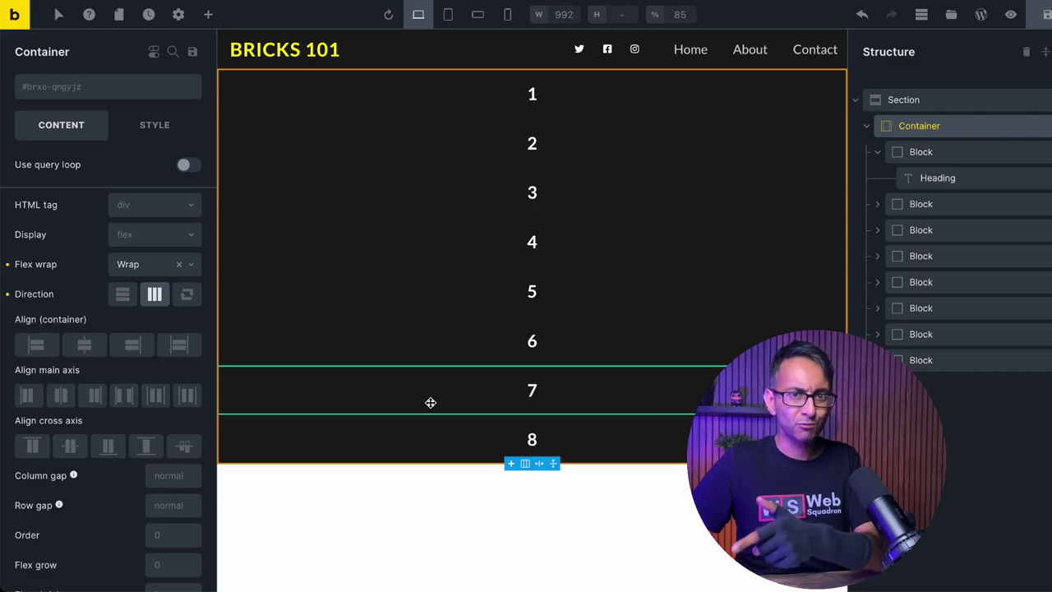
pyautogui.click(509, 16)
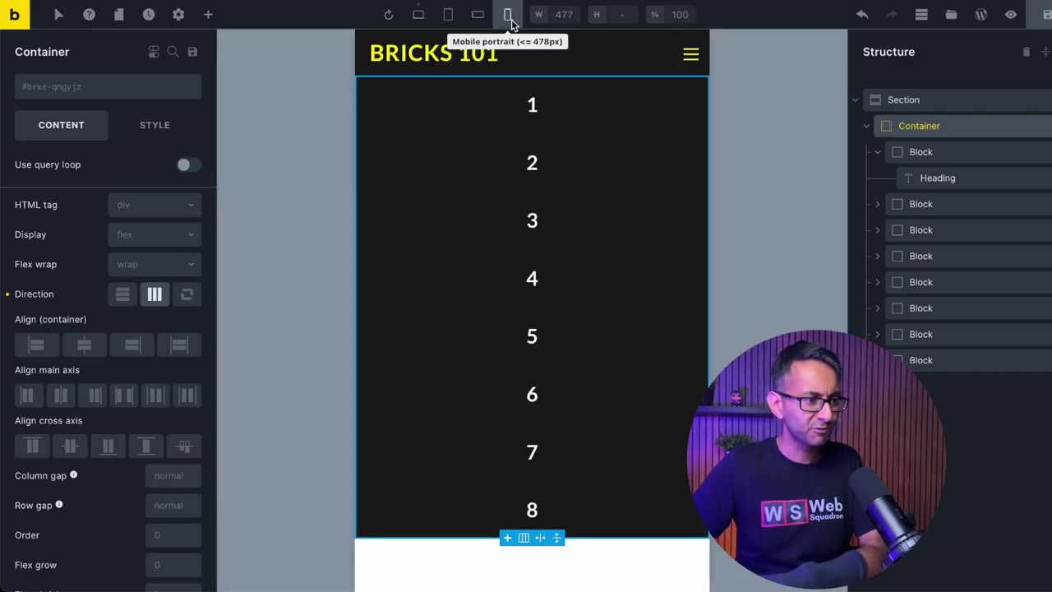
pyautogui.click(418, 18)
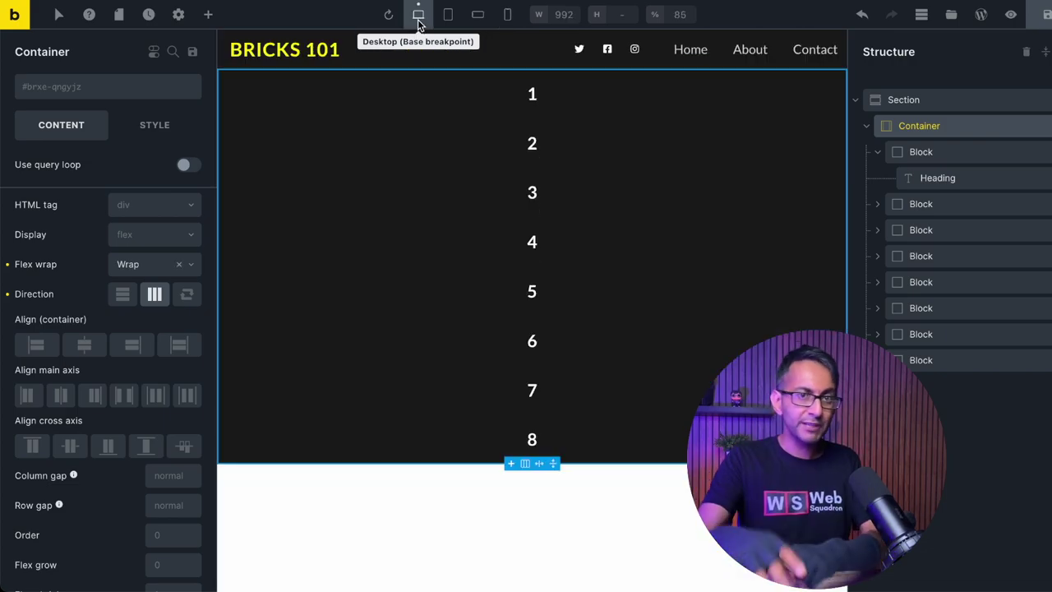
# Step: Check several blocks for the block-grid class and set that class's flex grow to 1 through the first block
pyautogui.click(969, 153)
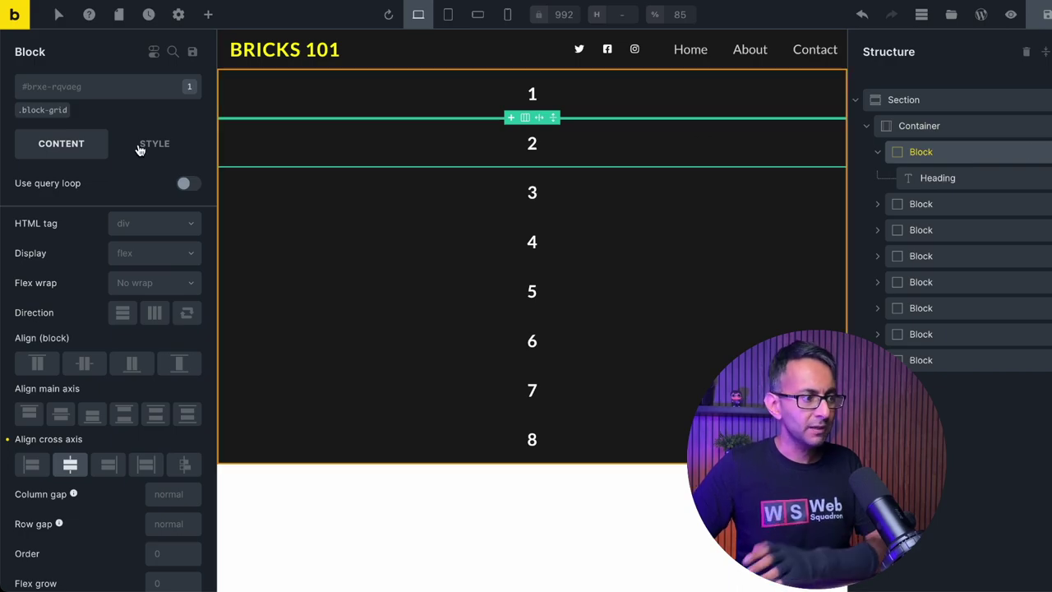
pyautogui.click(953, 306)
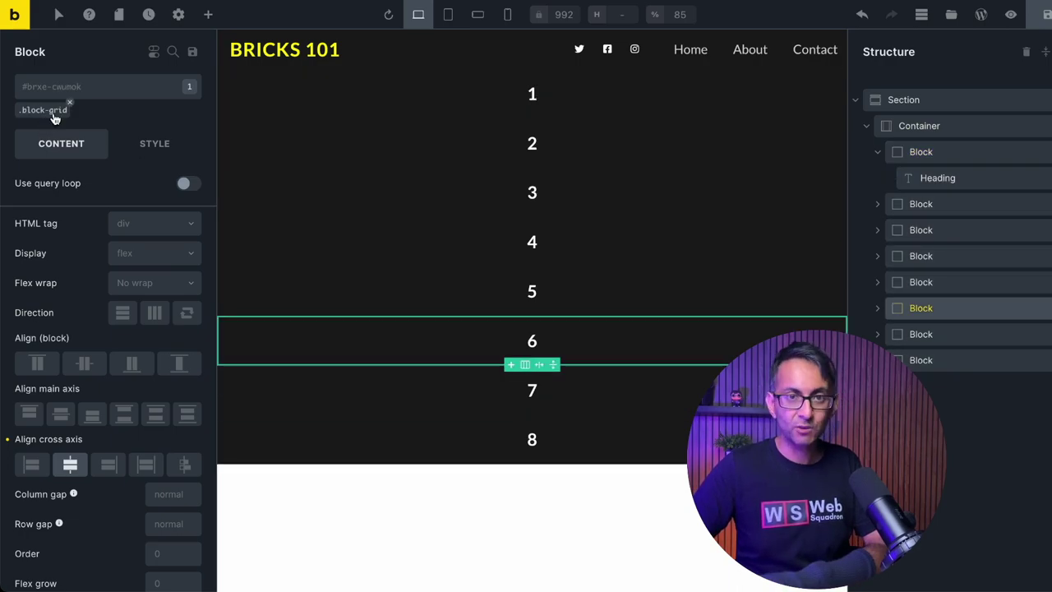
pyautogui.click(973, 232)
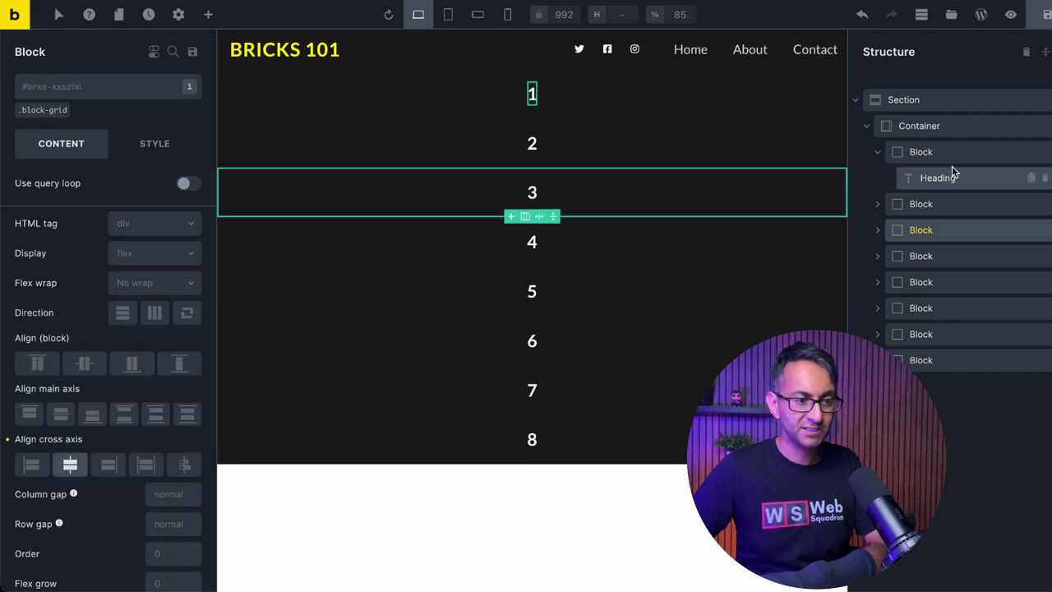
pyautogui.click(955, 155)
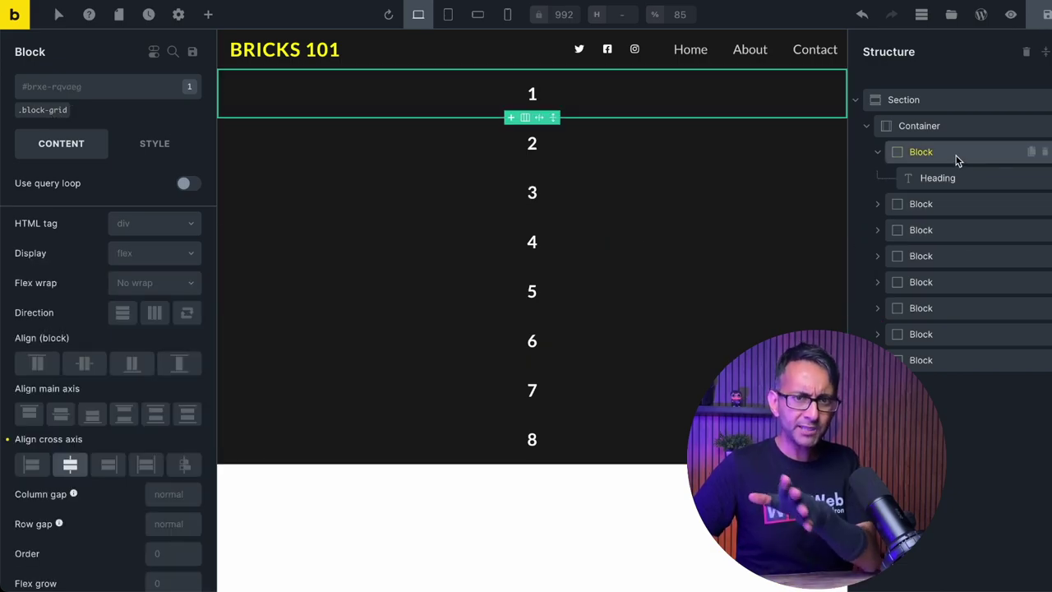
pyautogui.click(47, 111)
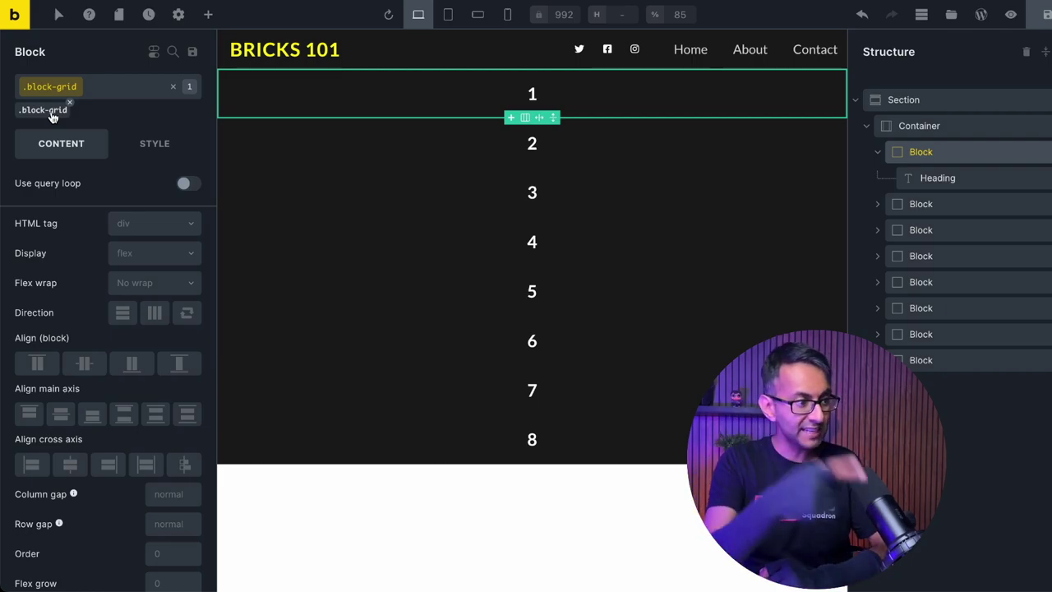
pyautogui.scroll(-1, 94, 418)
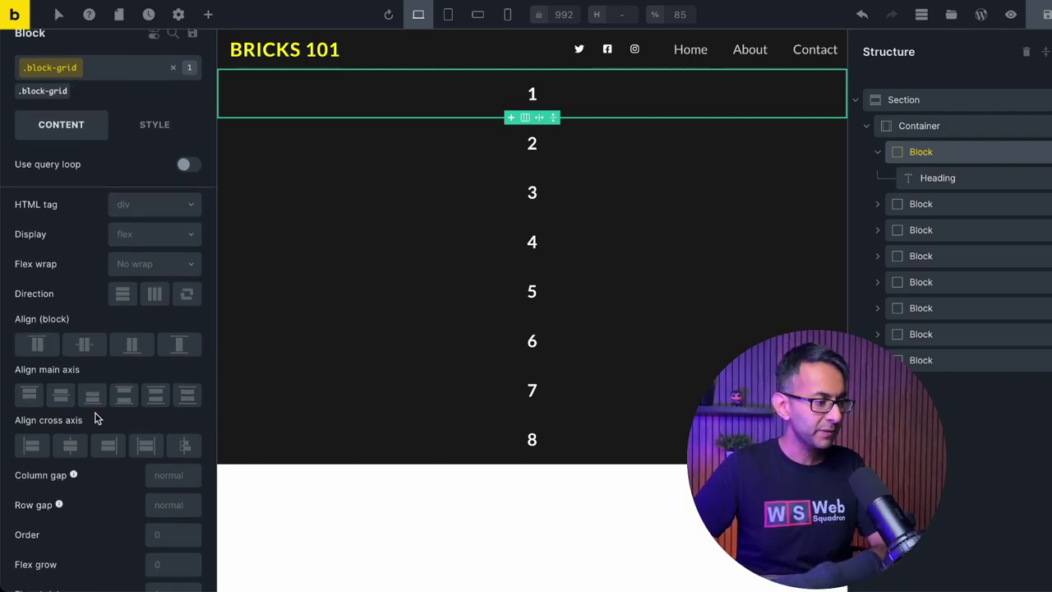
pyautogui.scroll(-3, 105, 506)
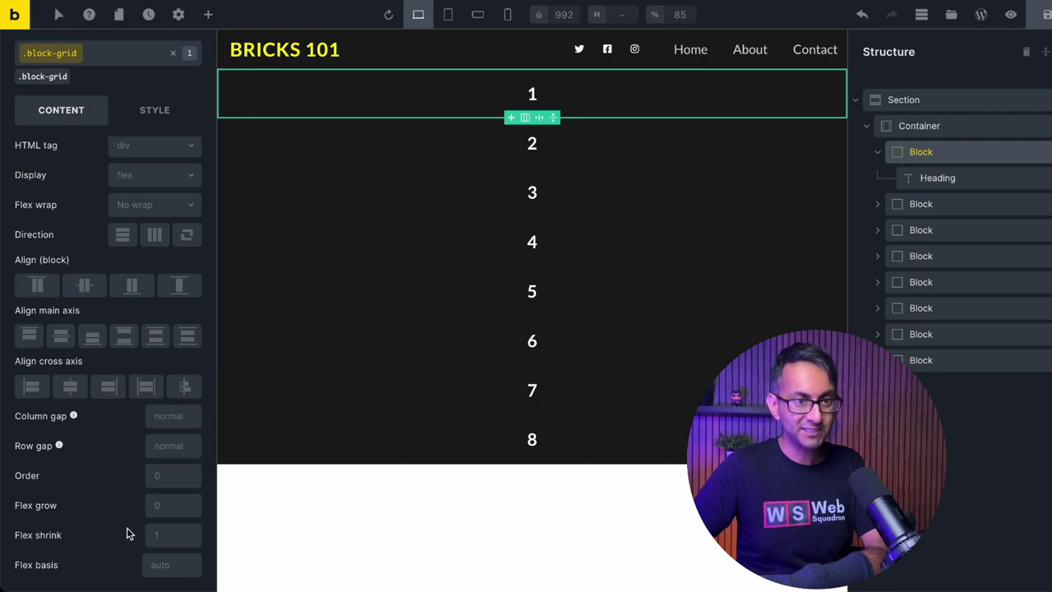
pyautogui.click(174, 510)
pyautogui.write('1')
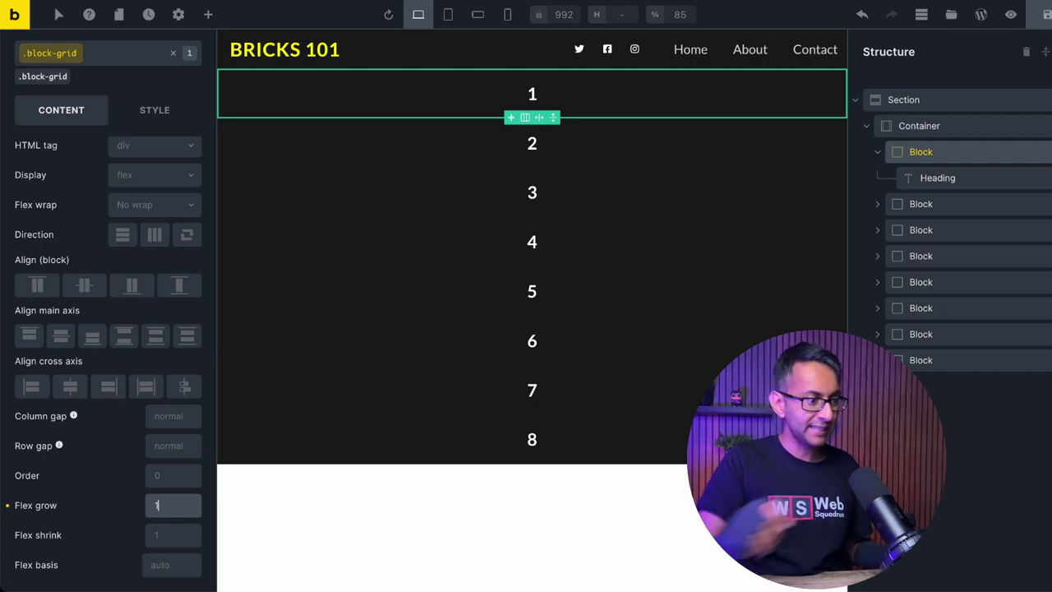
# Step: Set the block-grid class's flex basis to 25%
pyautogui.click(170, 564)
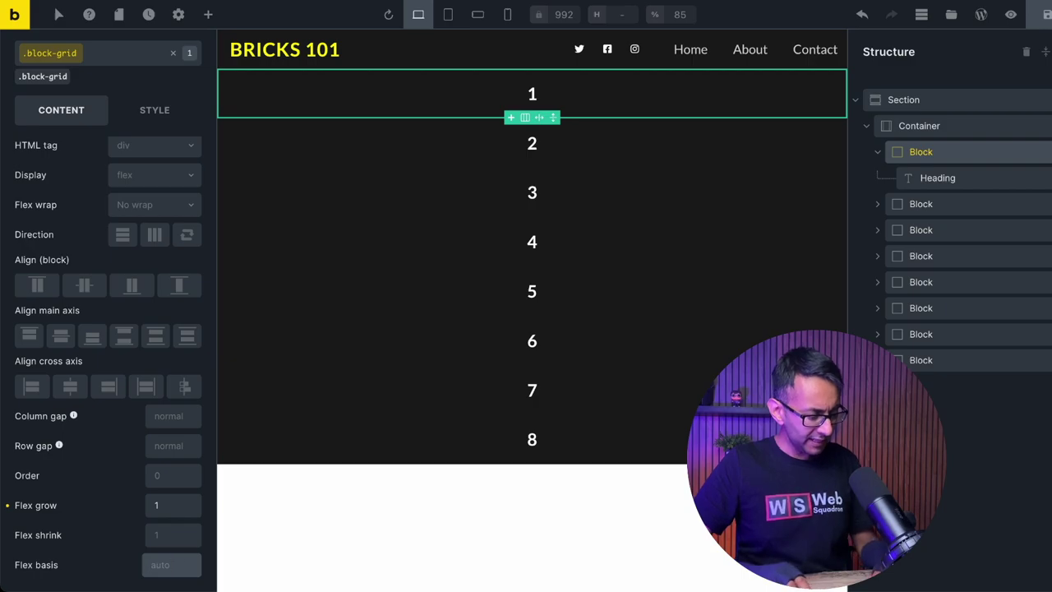
pyautogui.write('25')
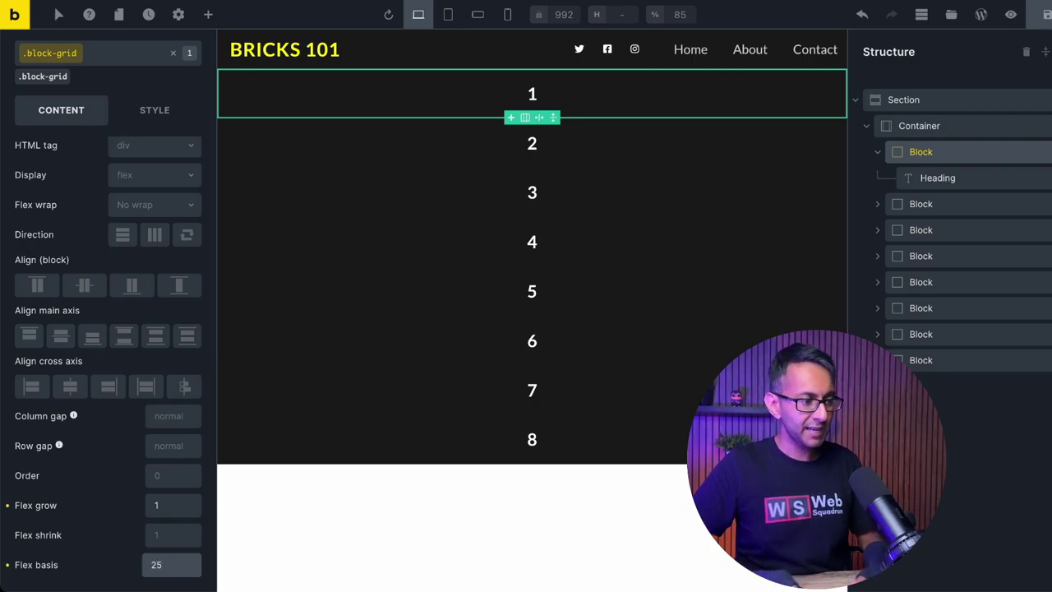
pyautogui.write('%')
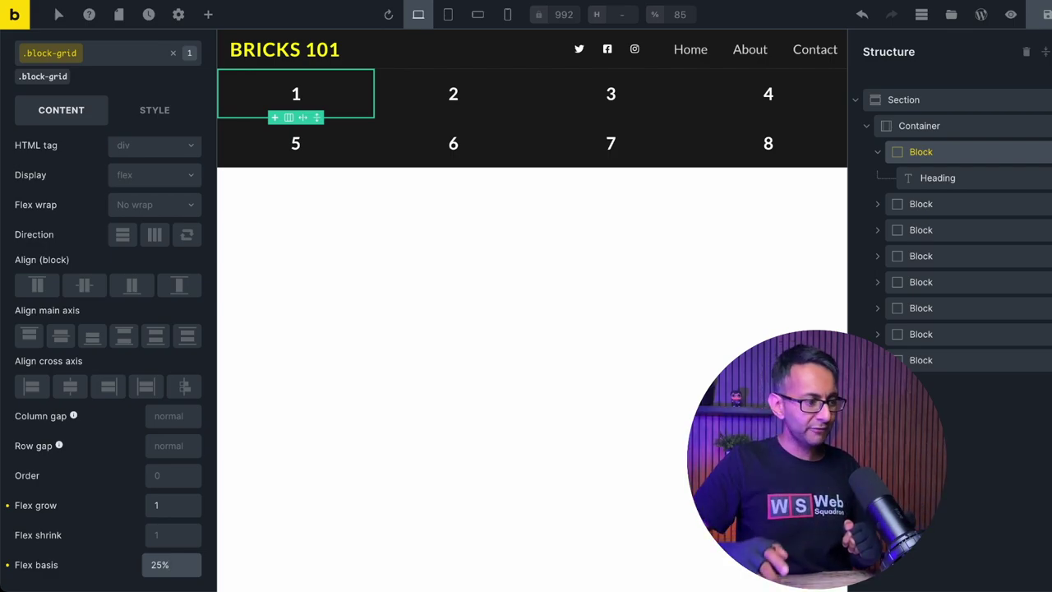
# Step: Try a 33.3% flex basis on the block-grid class, comparing the layout with flex grow cleared and set back to 1
pyautogui.press('BackSpace')
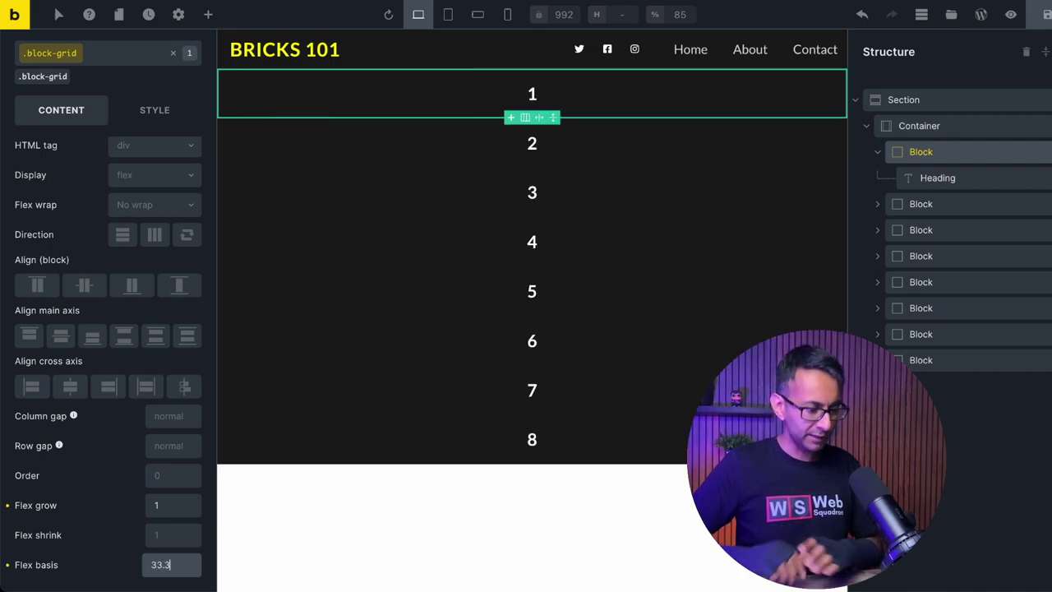
pyautogui.write('33.3%')
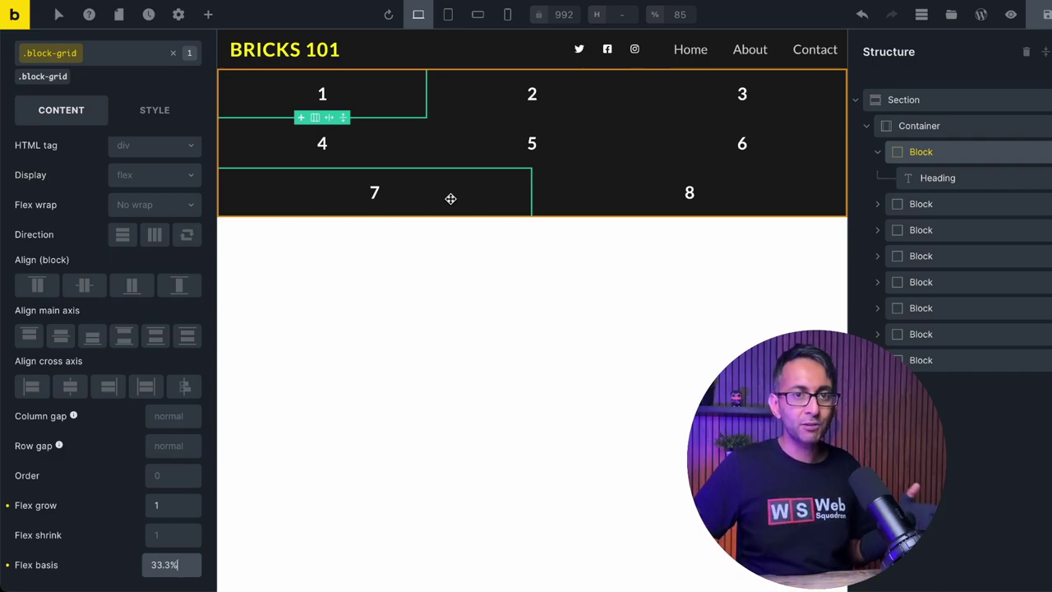
pyautogui.click(174, 508)
pyautogui.press('BackSpace')
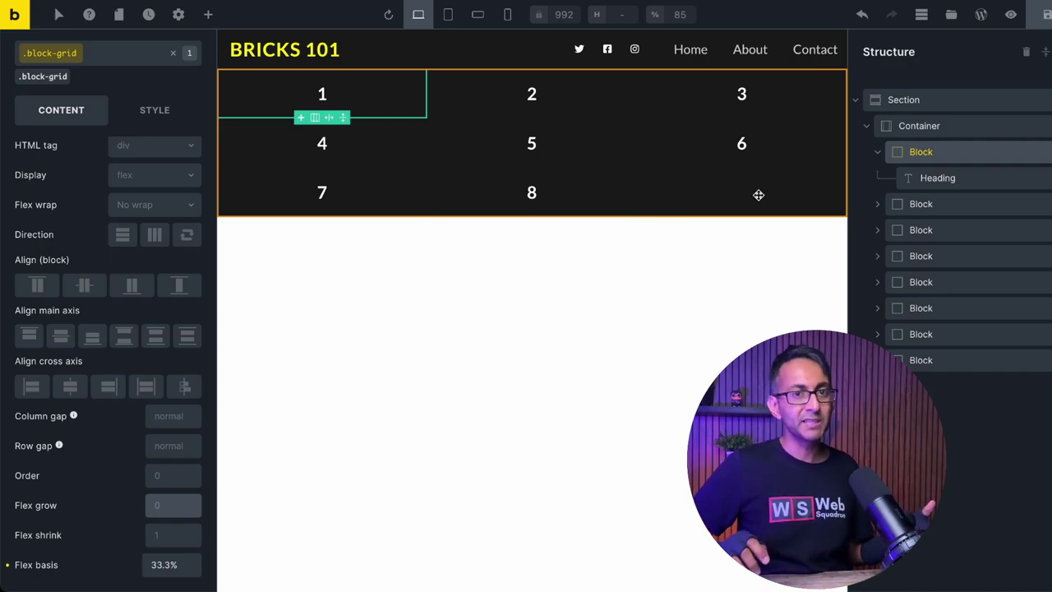
pyautogui.write('1')
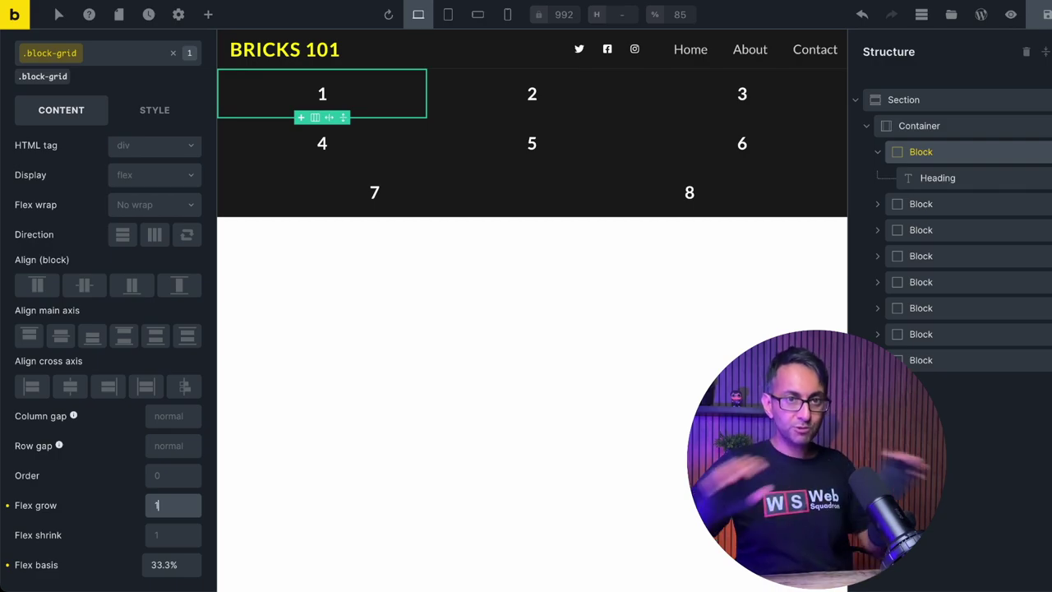
# Step: Try a 20% flex basis on the block-grid class and return it to 25%
pyautogui.tripleClick(188, 571)
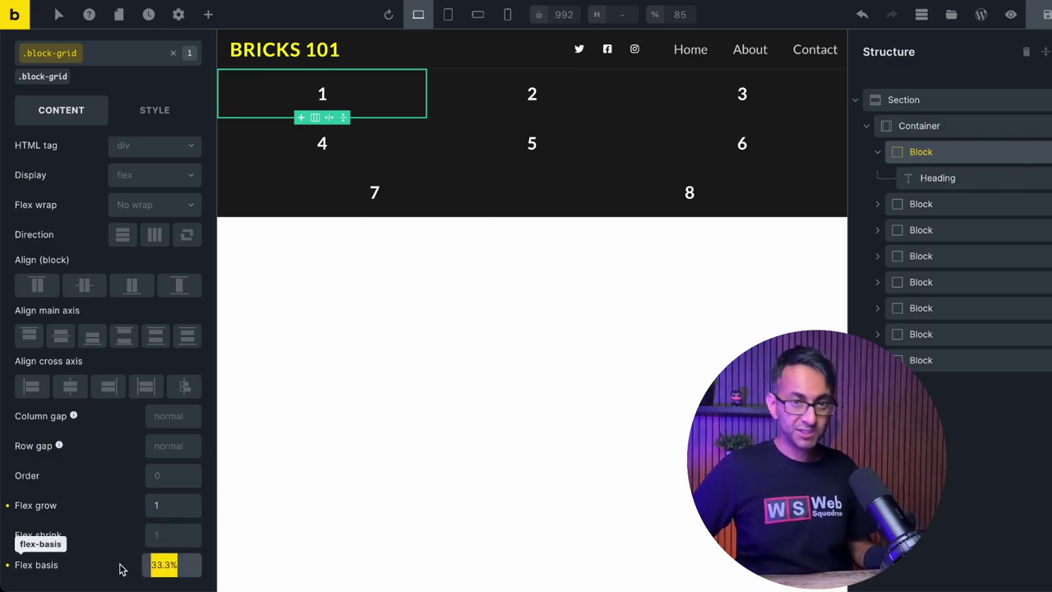
pyautogui.write('20')
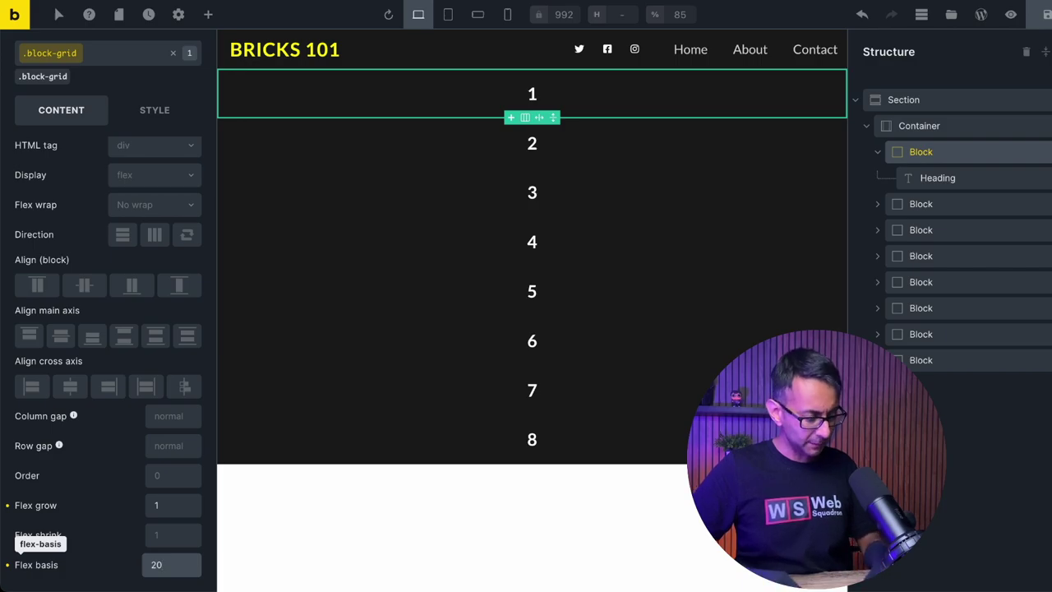
pyautogui.write('%')
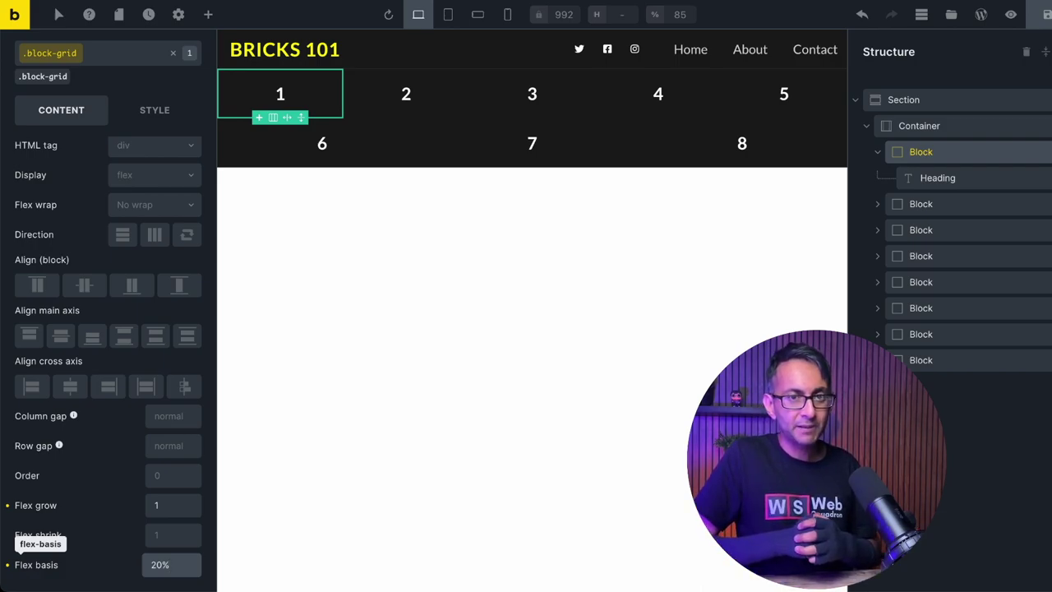
pyautogui.tripleClick(159, 565)
pyautogui.write('25')
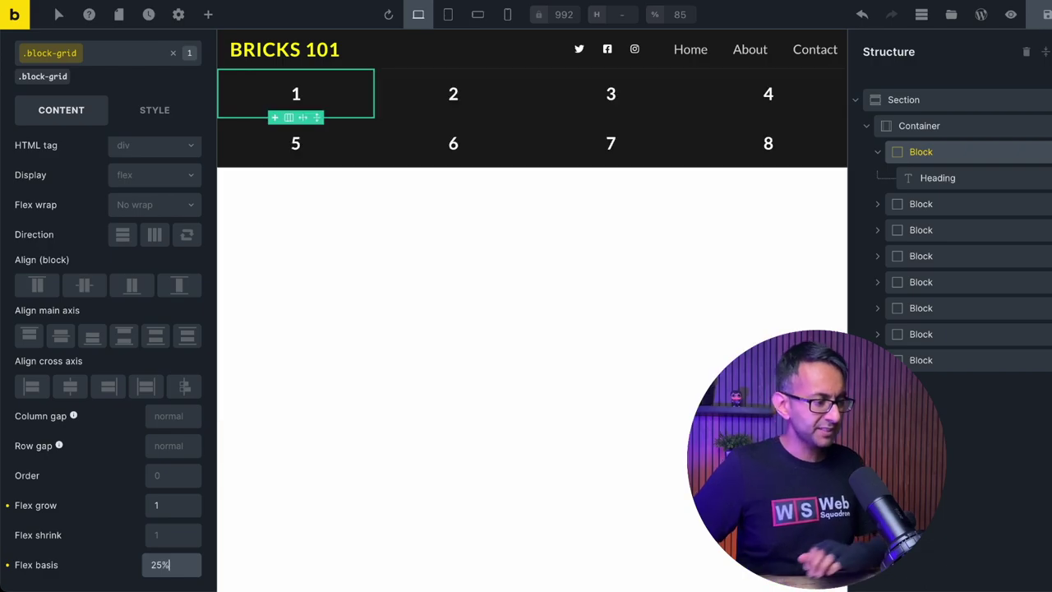
# Step: Set the block-grid class's flex basis to 50% for mobile portrait and compare that layout with desktop
pyautogui.click(507, 14)
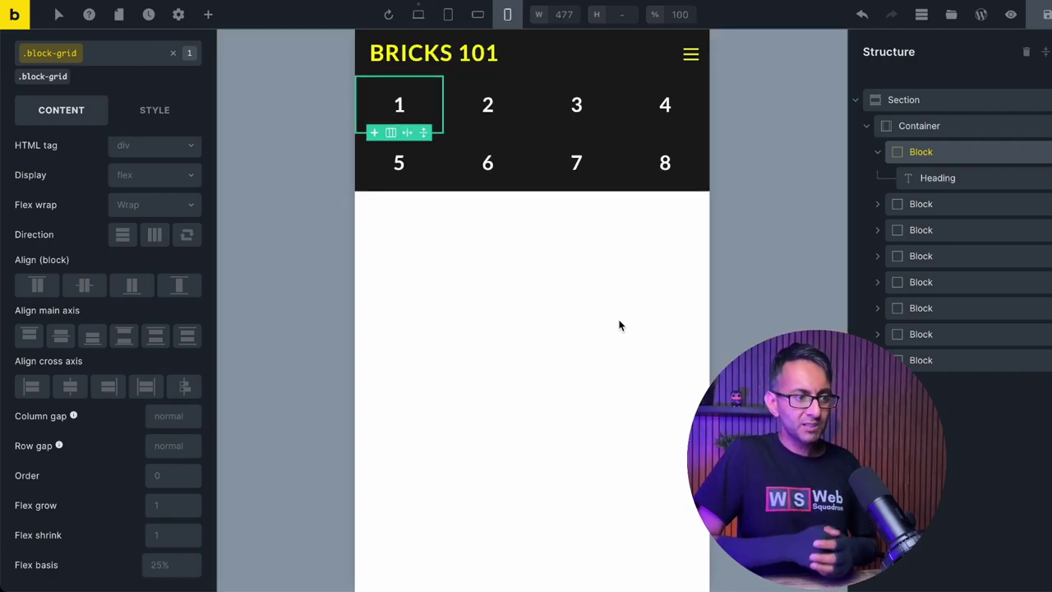
pyautogui.click(36, 565)
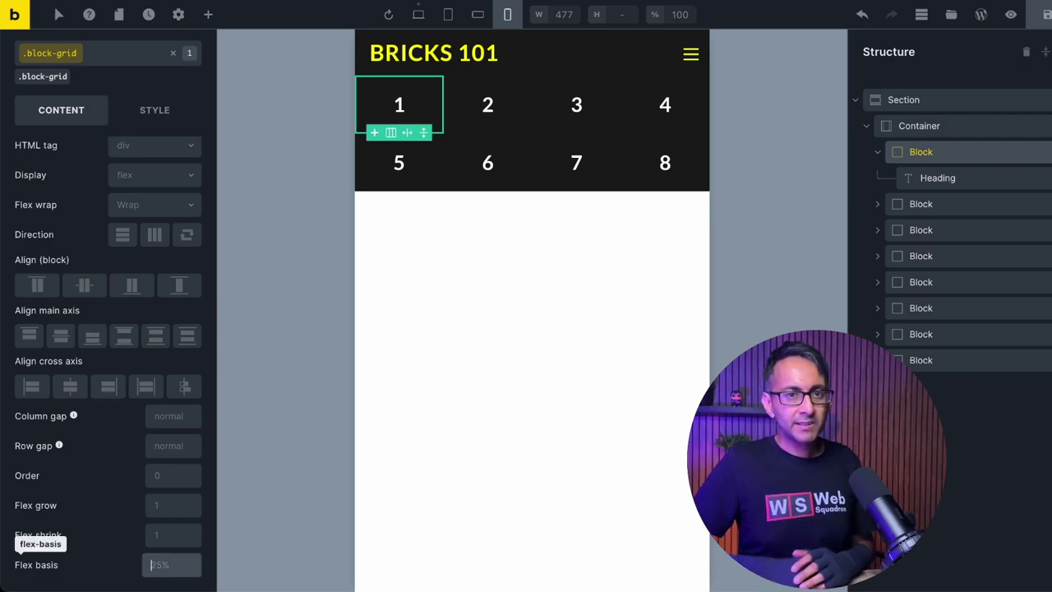
pyautogui.write('50%')
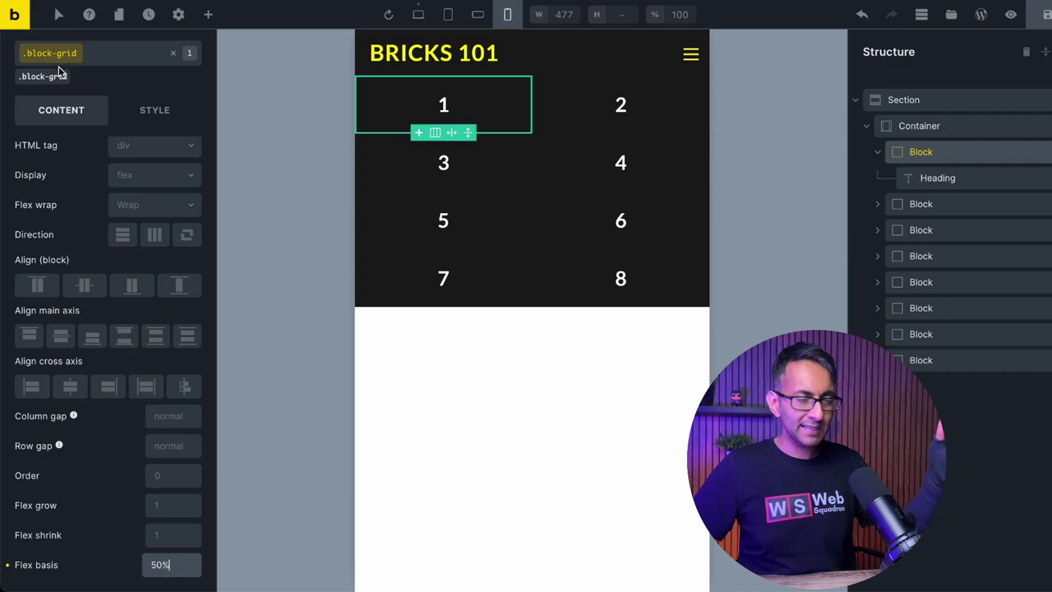
pyautogui.click(418, 14)
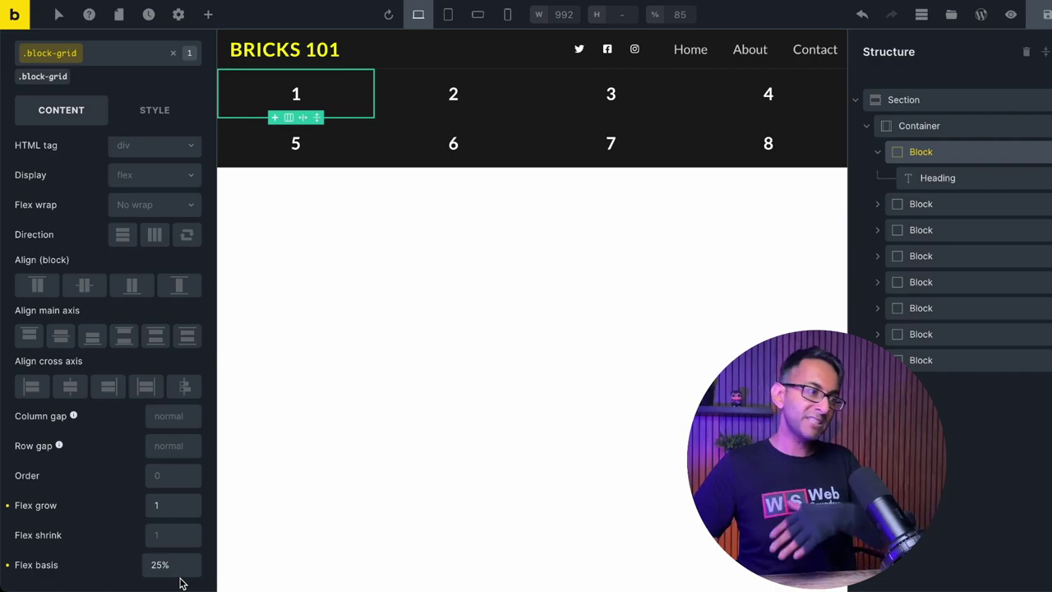
pyautogui.click(510, 15)
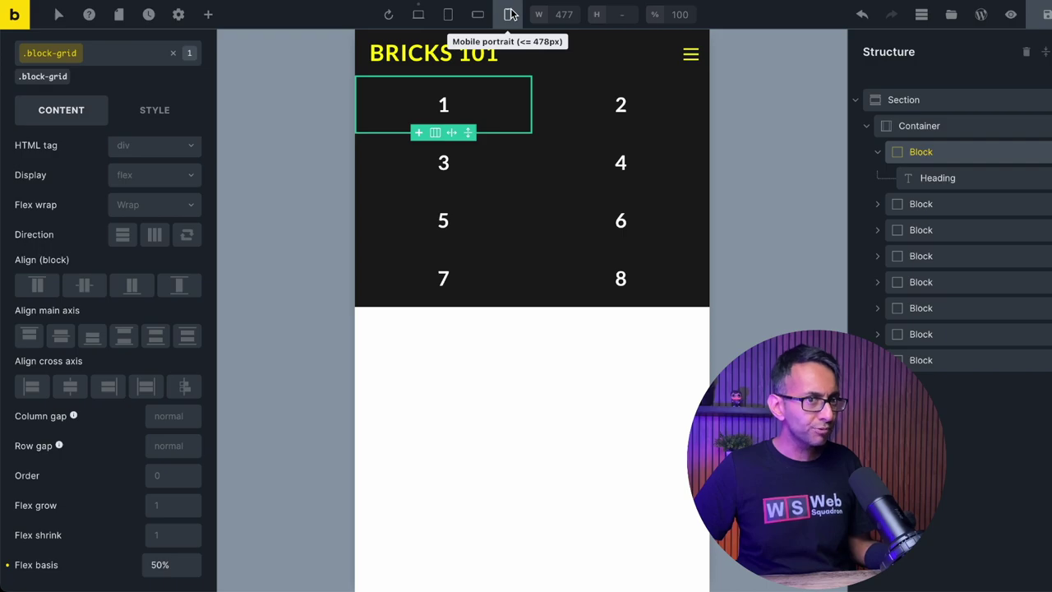
pyautogui.scroll(-1, 468, 475)
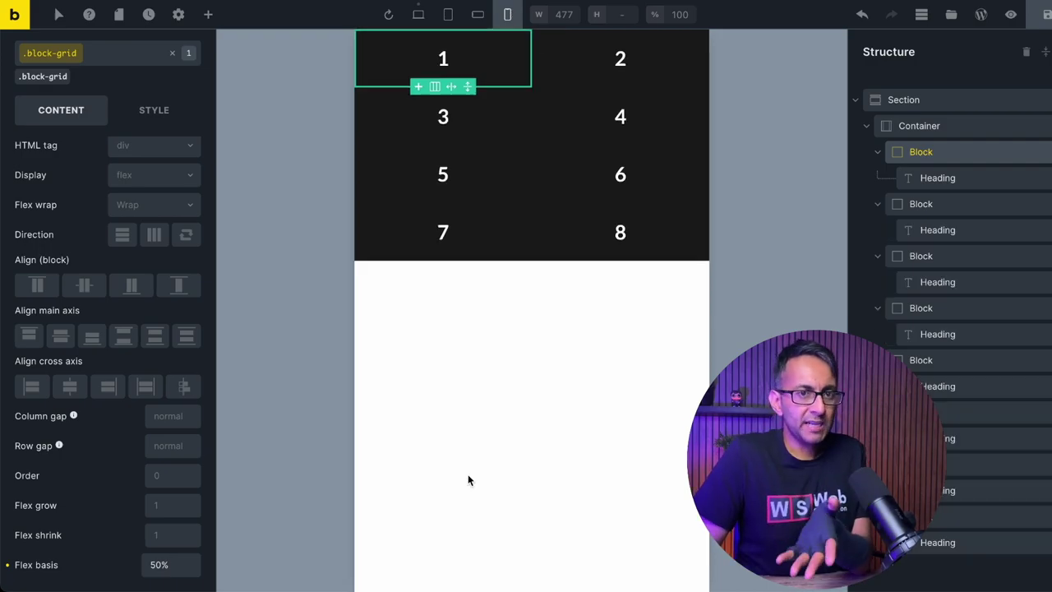
pyautogui.click(418, 15)
pyautogui.click(510, 17)
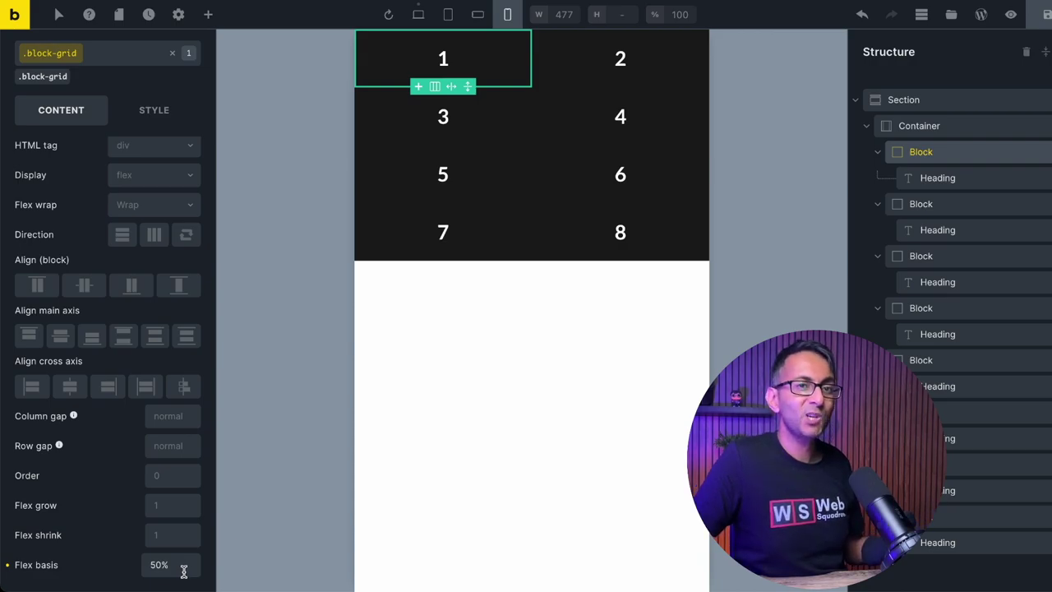
# Step: Clear the block-grid class's flex basis override for mobile portrait and return to the desktop breakpoint
pyautogui.moveTo(189, 567); pyautogui.dragTo(130, 563)
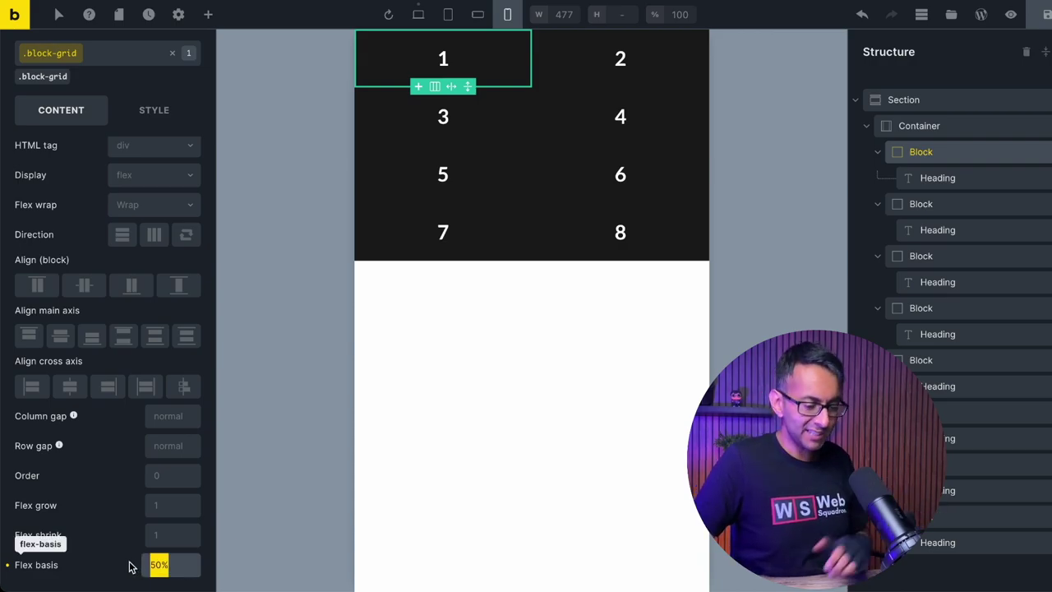
pyautogui.press('BackSpace')
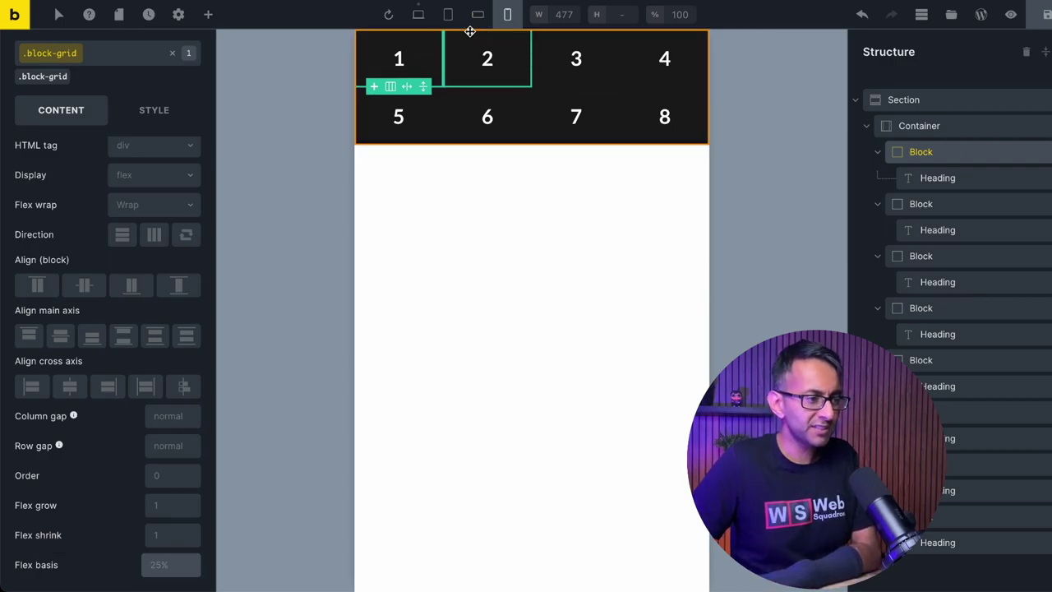
pyautogui.click(421, 23)
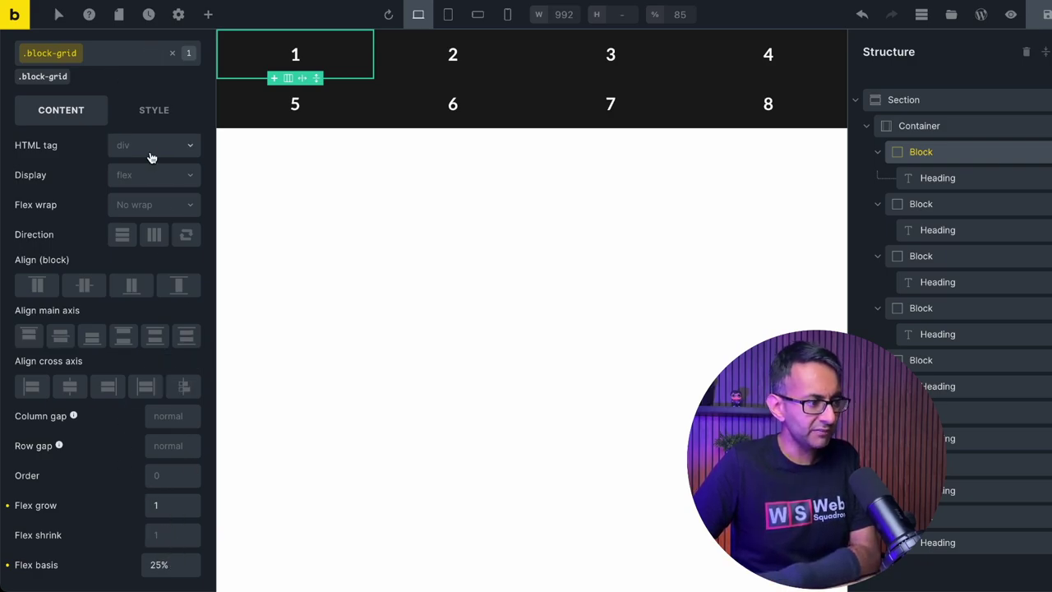
# Step: Check the container's width, try a min width of 250 on the block-grid class at desktop, and preview it in mobile portrait
pyautogui.click(148, 111)
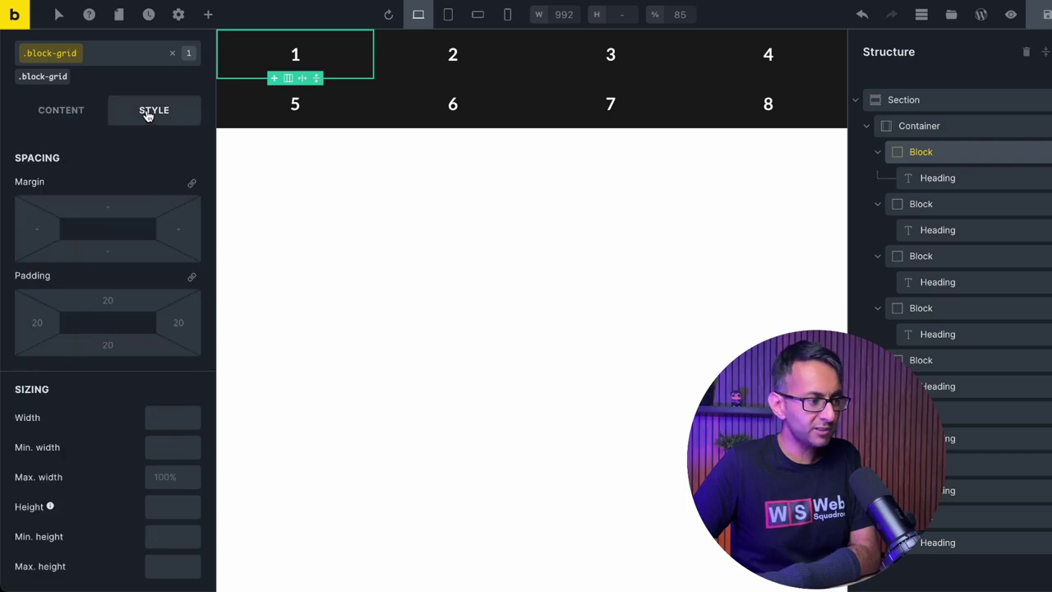
pyautogui.click(171, 450)
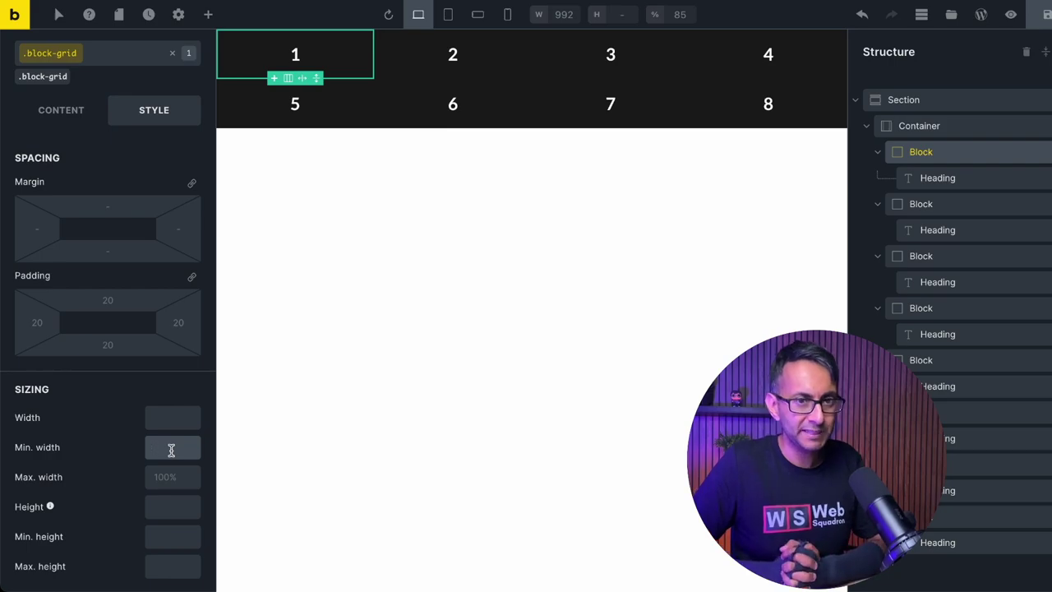
pyautogui.click(244, 469)
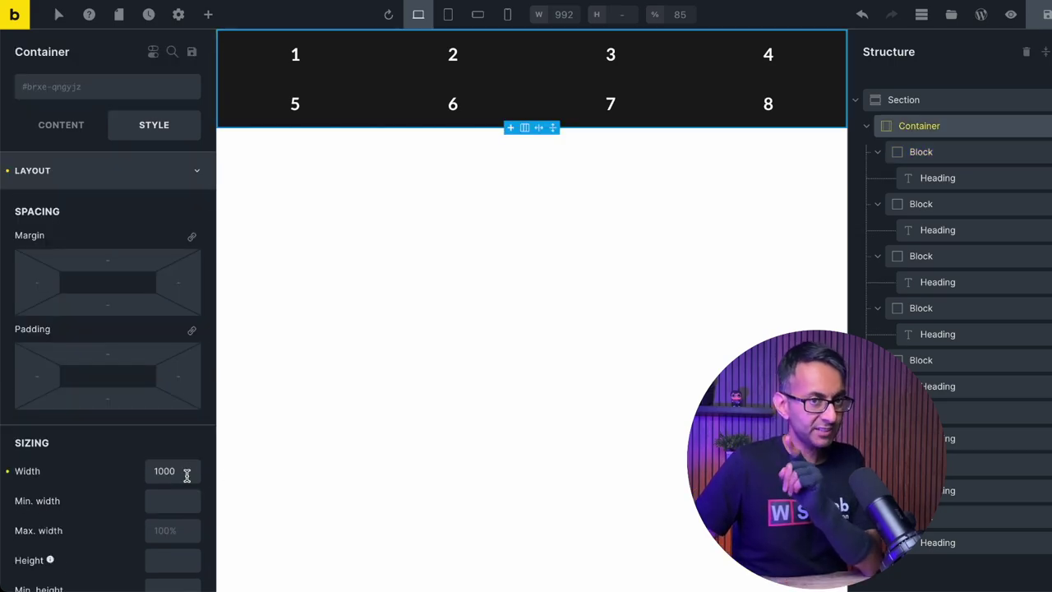
pyautogui.click(967, 150)
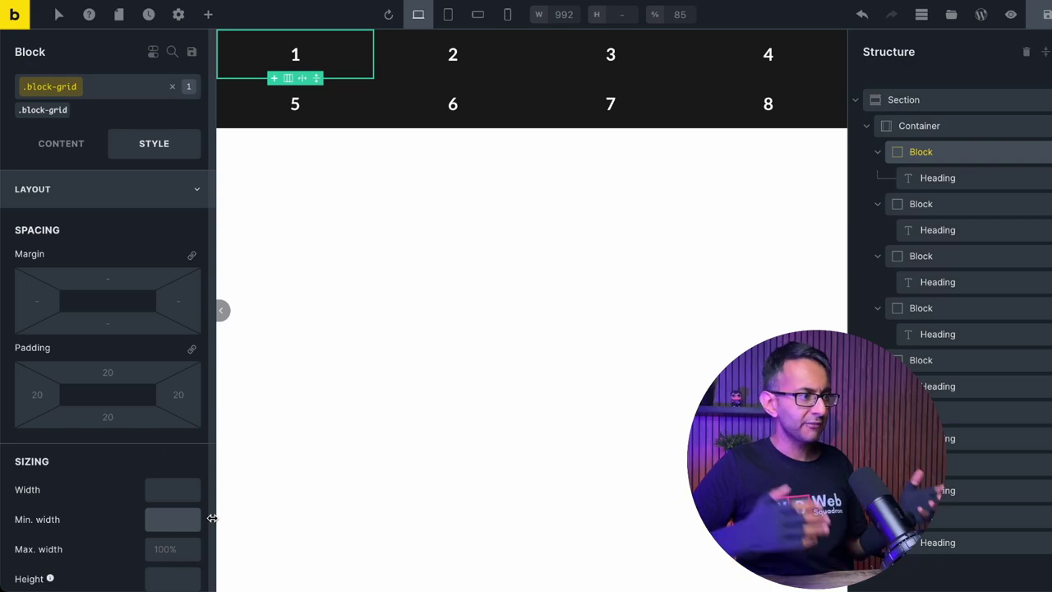
pyautogui.write('250')
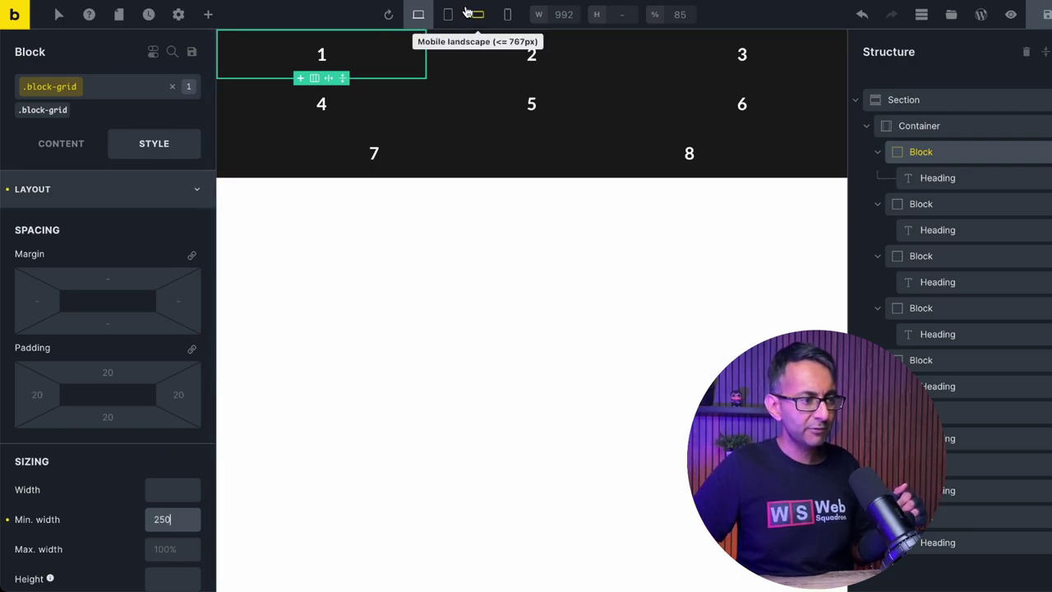
pyautogui.click(507, 14)
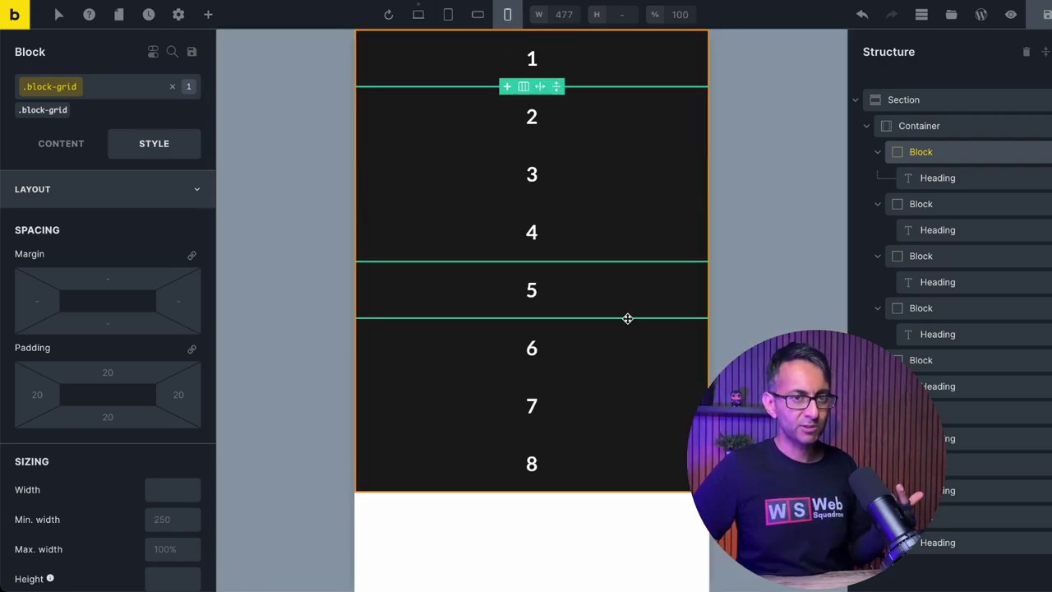
pyautogui.click(418, 15)
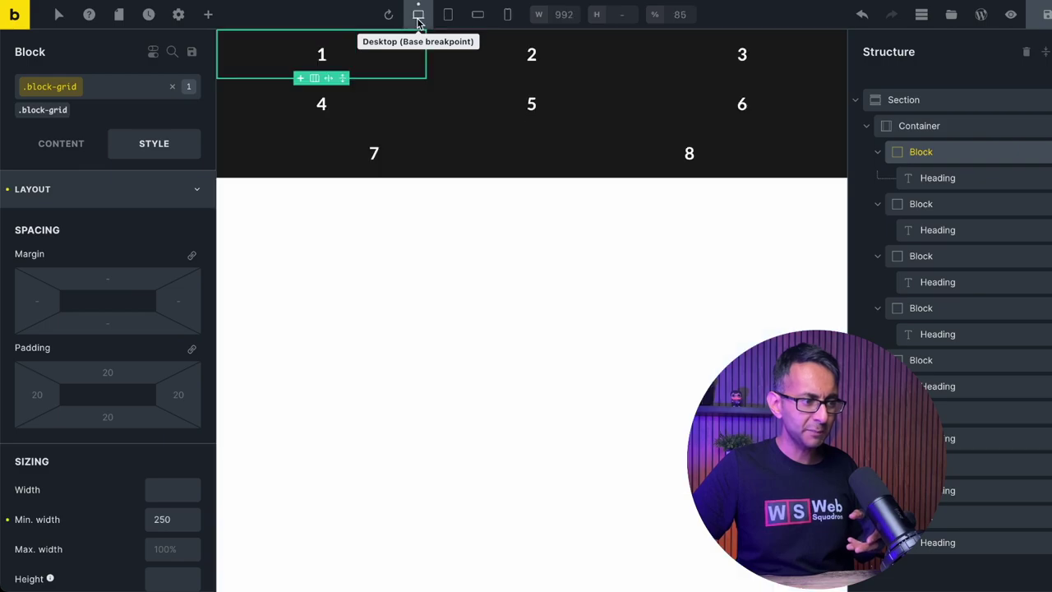
# Step: Set the block-grid class's min width to 230 and check the layout in mobile portrait, mobile landscape and desktop
pyautogui.moveTo(186, 521); pyautogui.dragTo(137, 523)
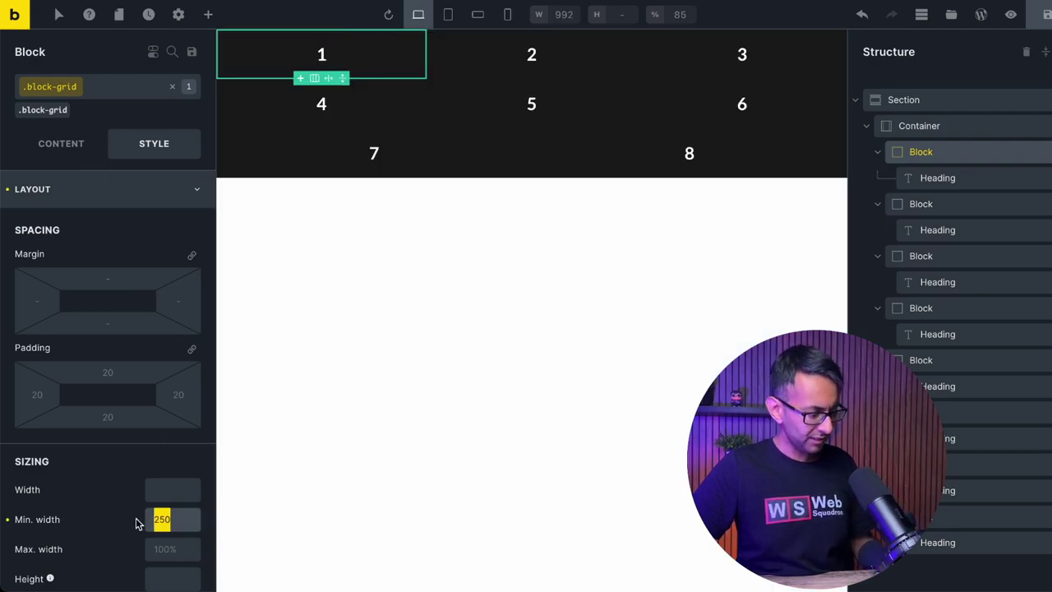
pyautogui.write('23')
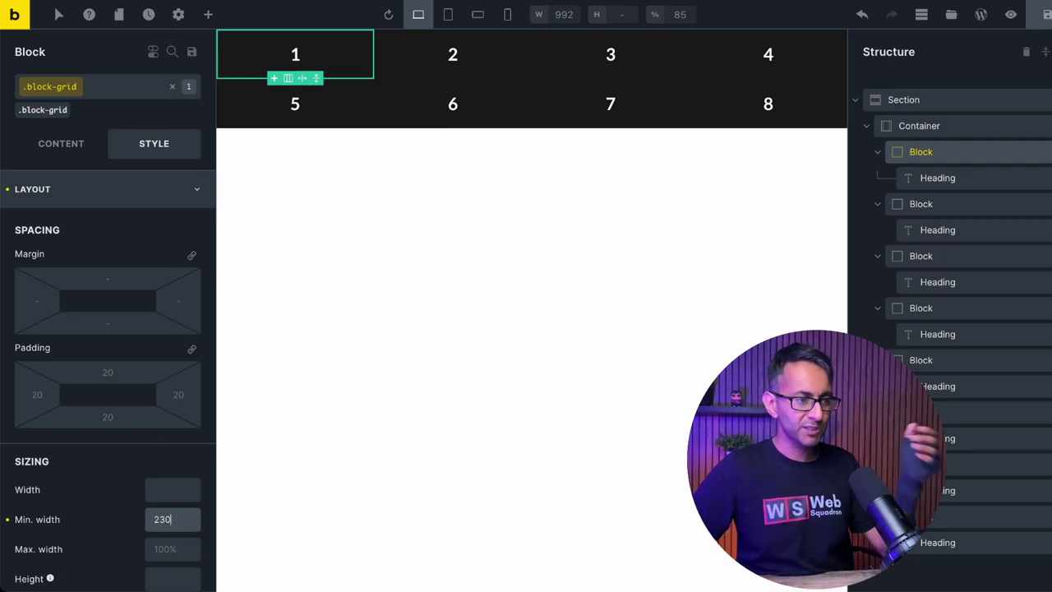
pyautogui.click(507, 14)
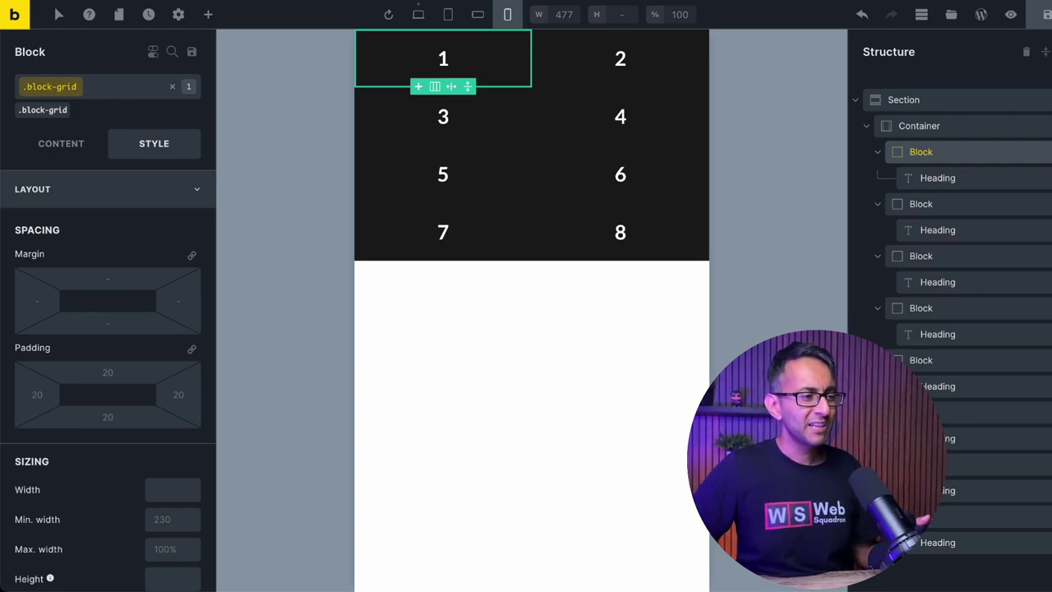
pyautogui.click(478, 14)
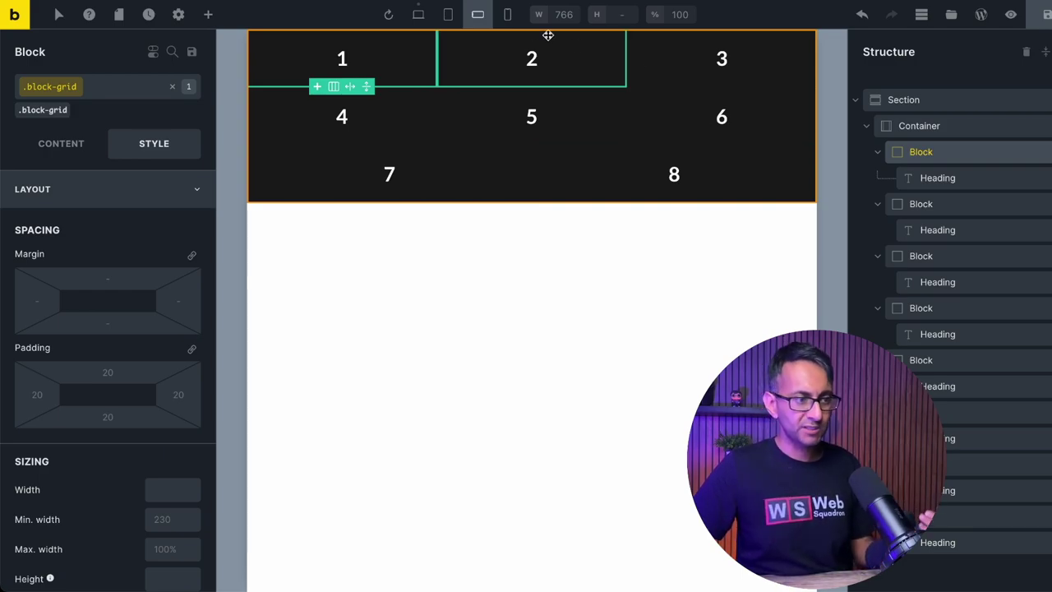
pyautogui.click(418, 14)
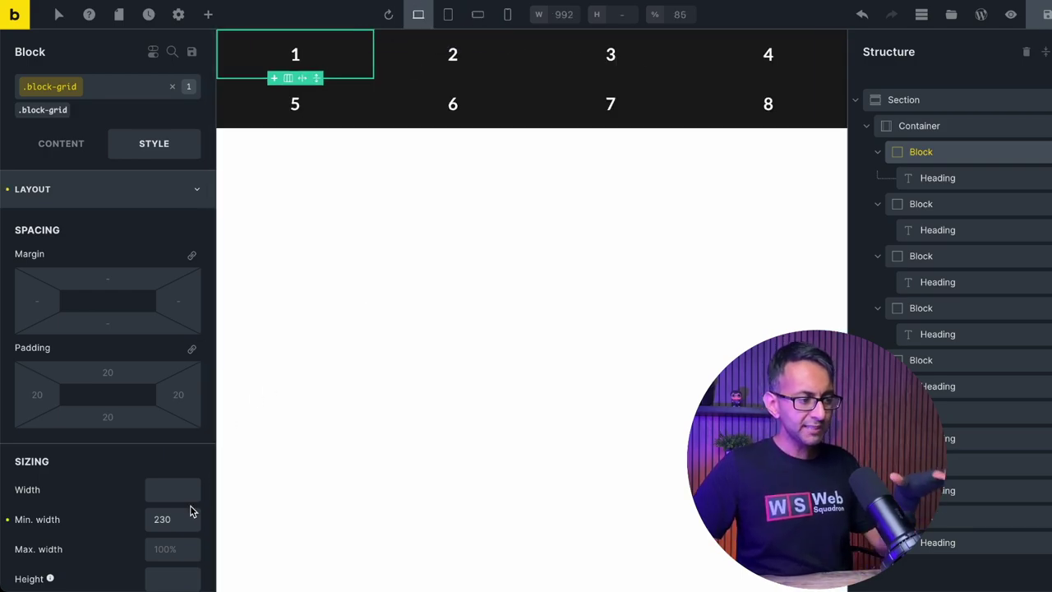
pyautogui.scroll(-2, 182, 503)
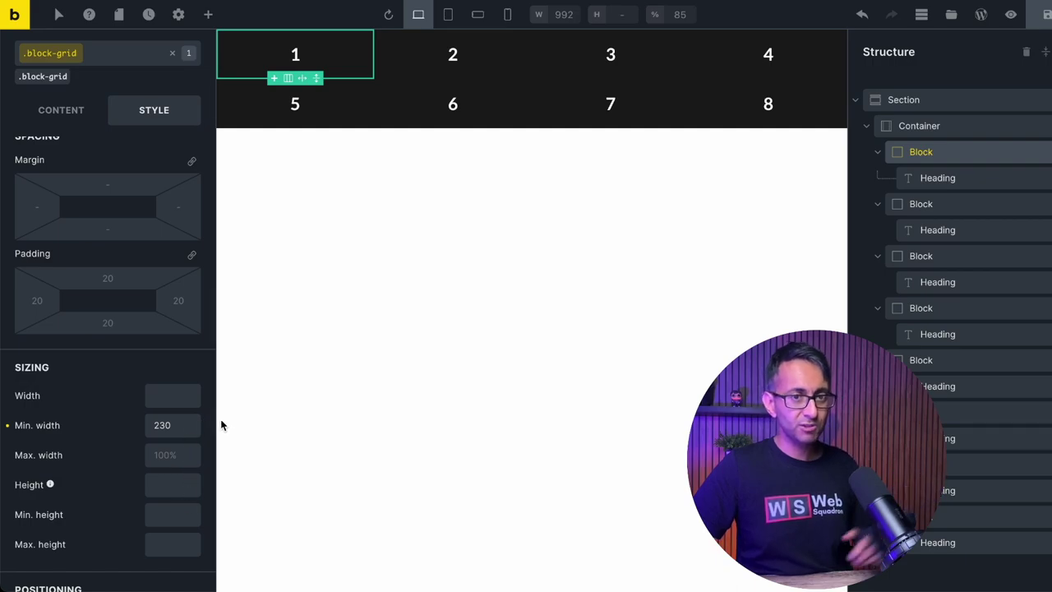